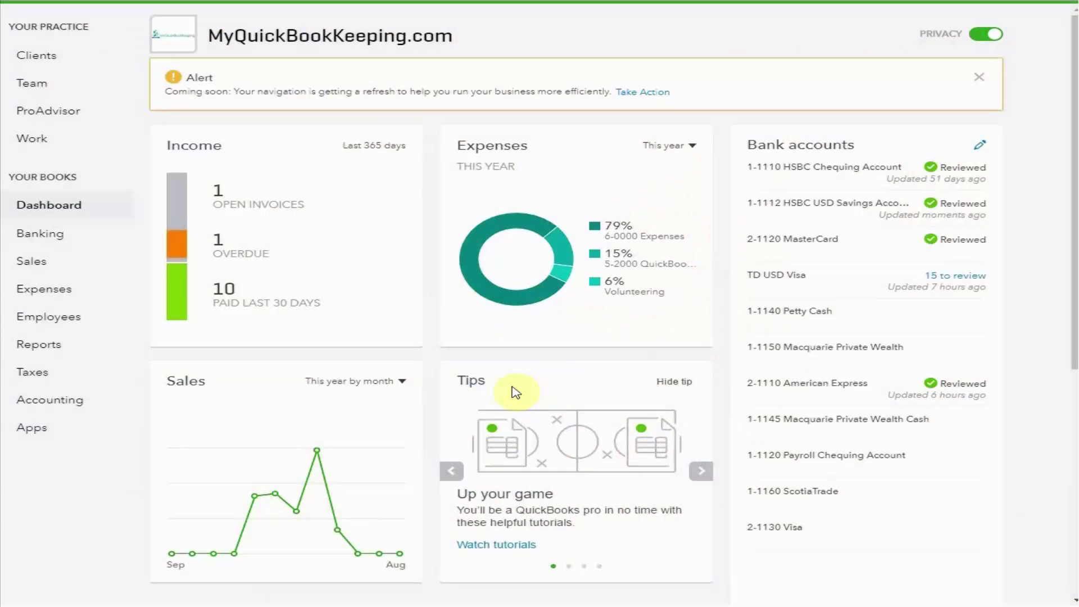
Open Banking to show the TD USD Visa For Review list of 15 transactions
{"action": "left_click", "coordinate": [69, 245]}
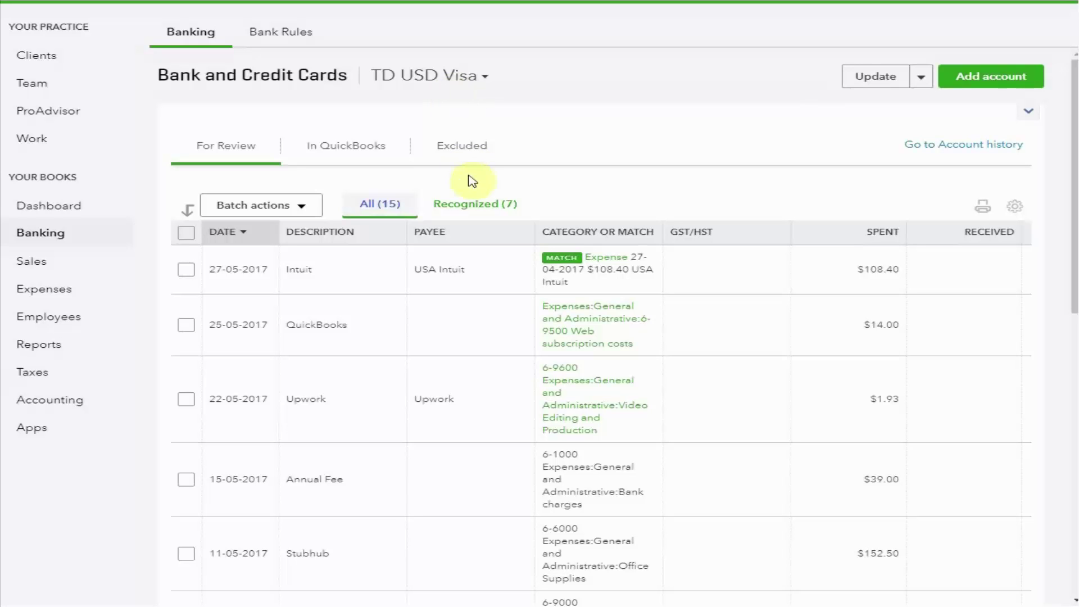
{"action": "scroll", "coordinate": [472, 254], "scroll_direction": "down", "scroll_amount": 1}
{"action": "scroll", "coordinate": [460, 304], "scroll_direction": "down", "scroll_amount": 5}
{"action": "scroll", "coordinate": [445, 337], "scroll_direction": "down", "scroll_amount": 2}
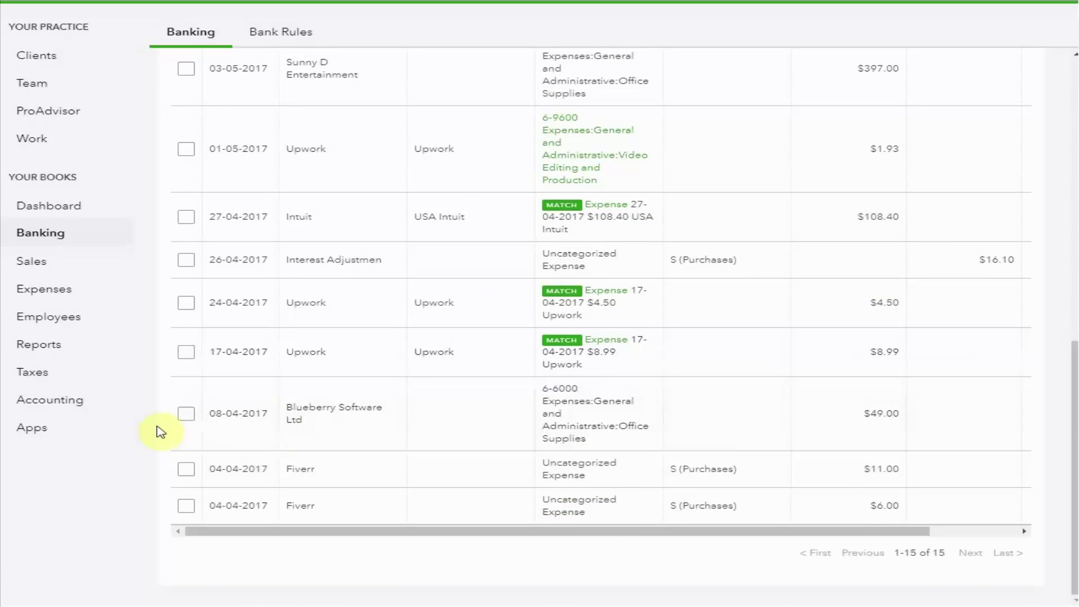
Exclude the Blueberry Software, $11.00 Fiverr and $6.00 Fiverr transactions using Batch actions
{"action": "left_click", "coordinate": [187, 414]}
{"action": "left_click", "coordinate": [188, 470]}
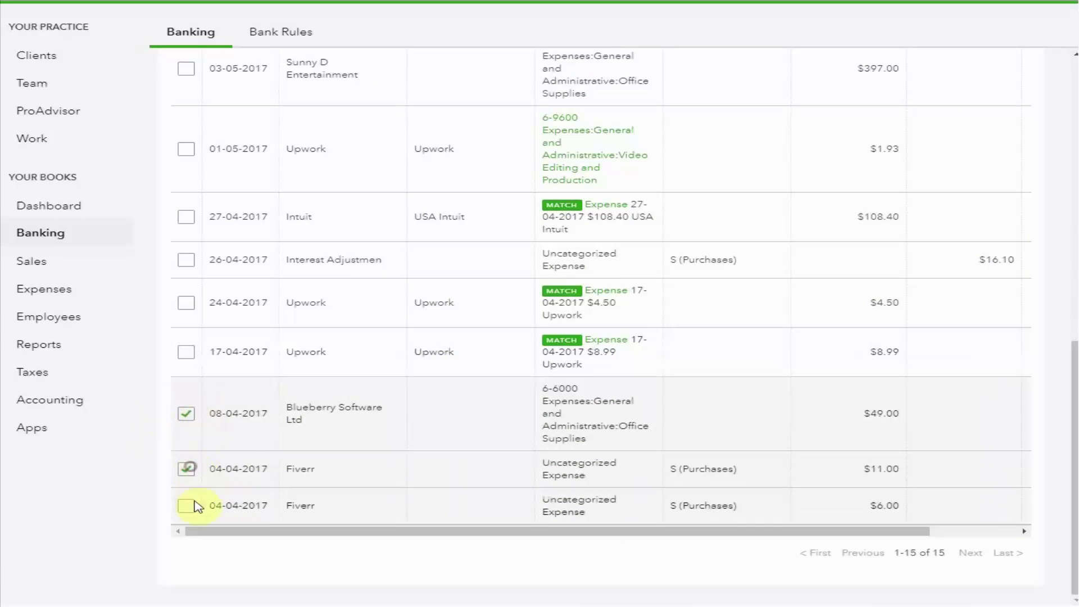
{"action": "left_click", "coordinate": [187, 507]}
{"action": "scroll", "coordinate": [327, 456], "scroll_direction": "up", "scroll_amount": 3}
{"action": "scroll", "coordinate": [329, 451], "scroll_direction": "up", "scroll_amount": 3}
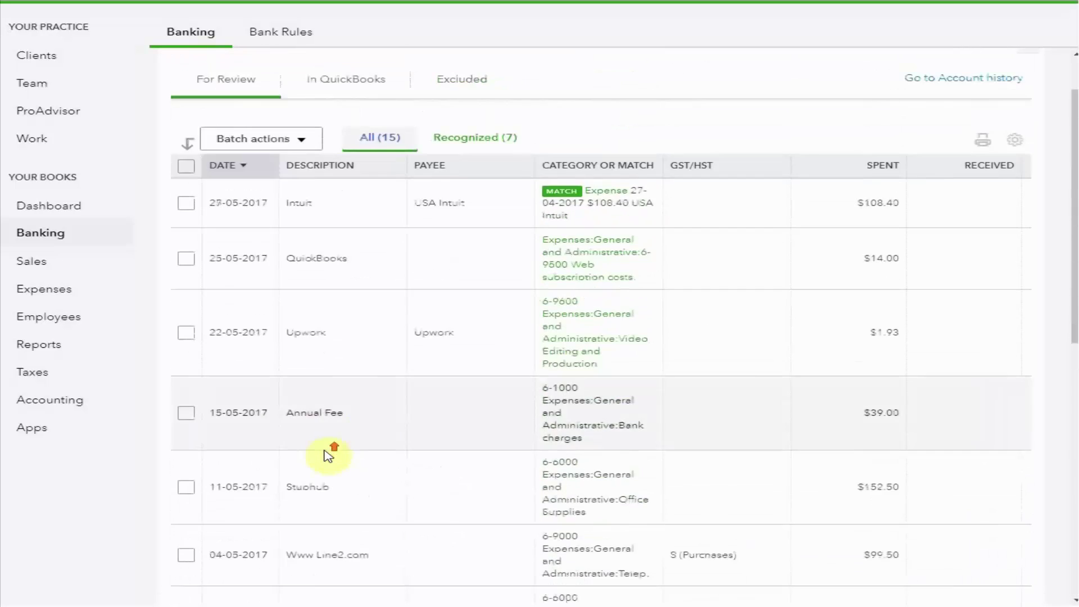
{"action": "scroll", "coordinate": [330, 451], "scroll_direction": "up", "scroll_amount": 1}
{"action": "left_click", "coordinate": [311, 211]}
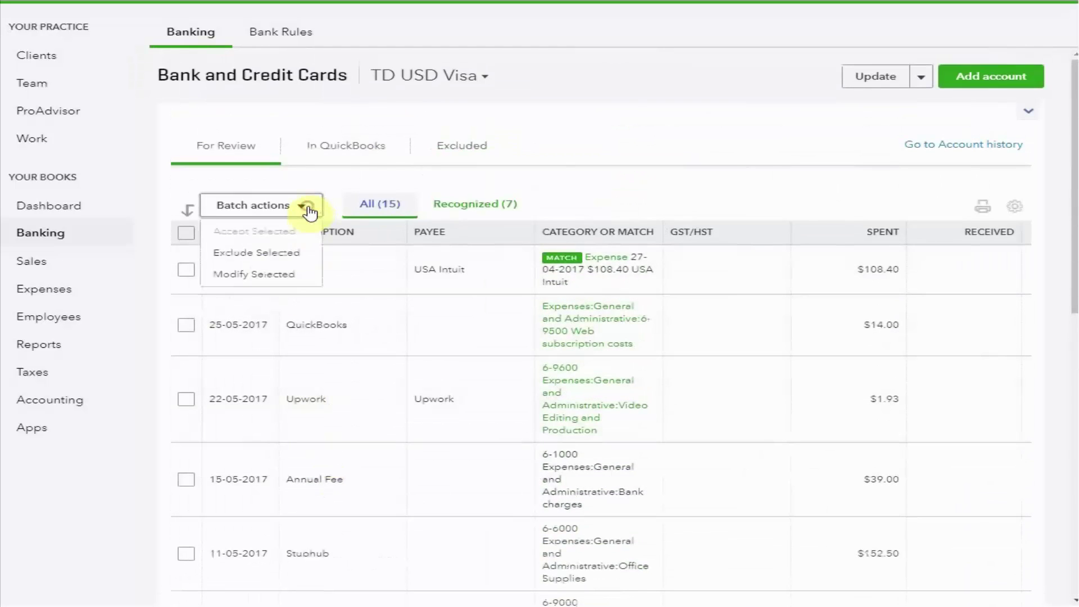
{"action": "left_click", "coordinate": [290, 254]}
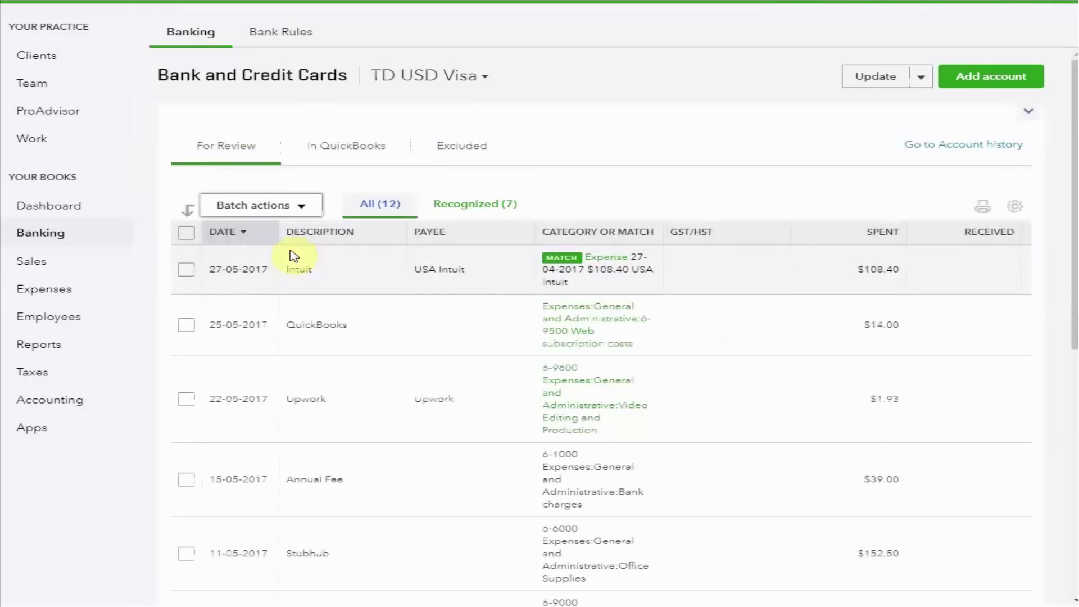
{"action": "scroll", "coordinate": [428, 282], "scroll_direction": "down", "scroll_amount": 4}
{"action": "scroll", "coordinate": [434, 282], "scroll_direction": "down", "scroll_amount": 2}
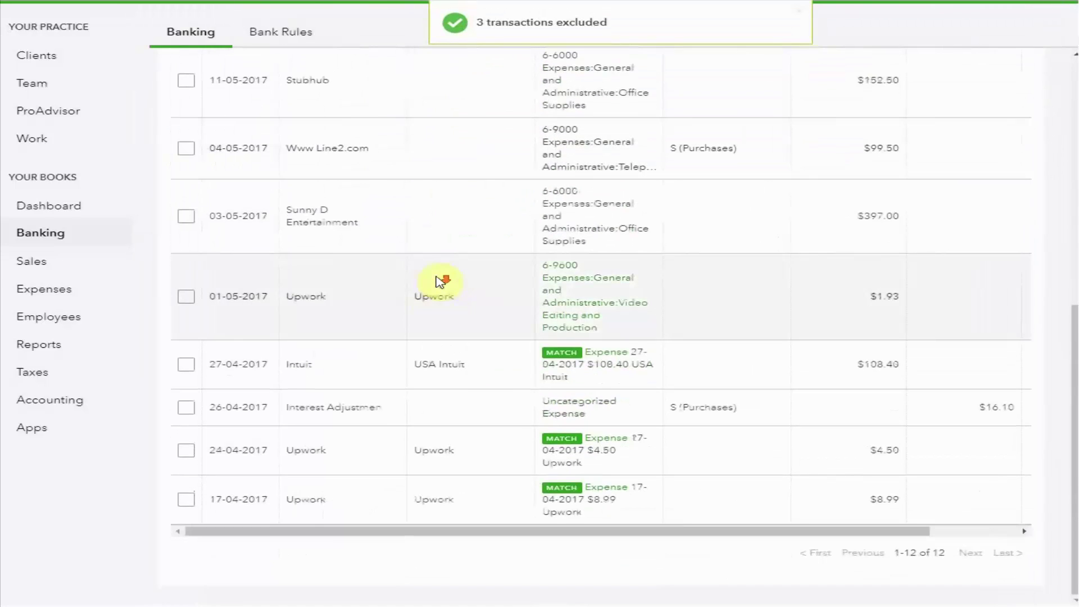
{"action": "scroll", "coordinate": [437, 282], "scroll_direction": "up", "scroll_amount": 6}
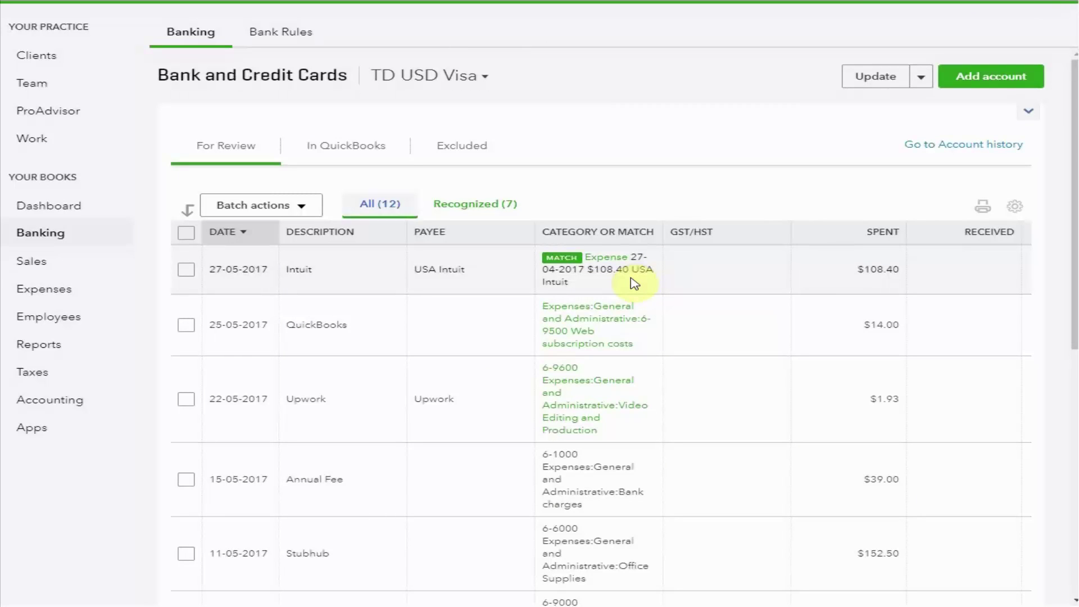
Match the Intuit, 24-04-2017 Upwork and 17-04-2017 Upwork charges to their existing expenses
{"action": "left_click", "coordinate": [635, 284]}
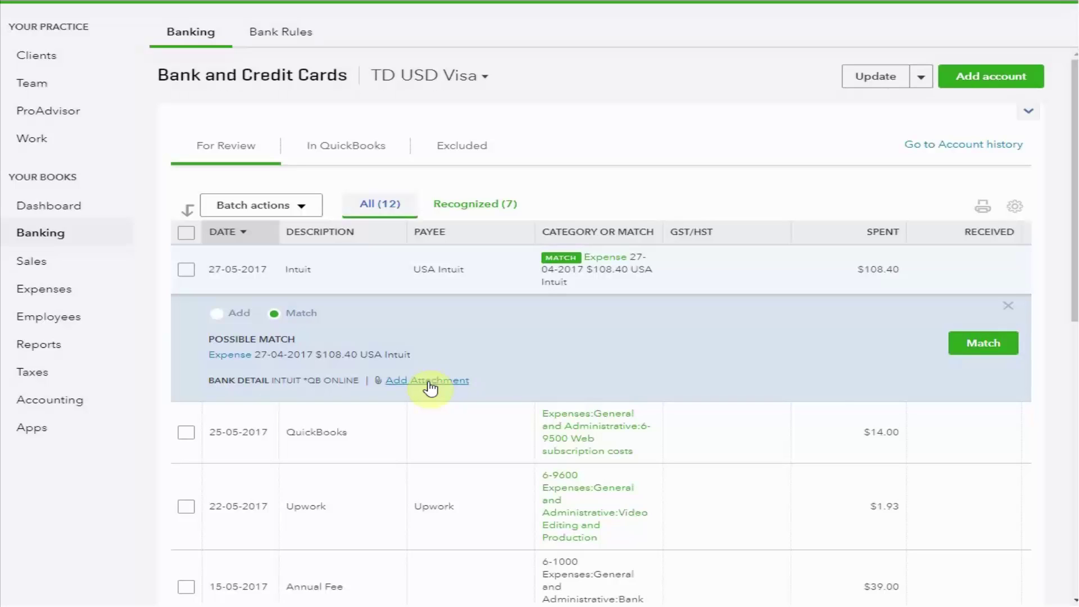
{"action": "left_click", "coordinate": [982, 346]}
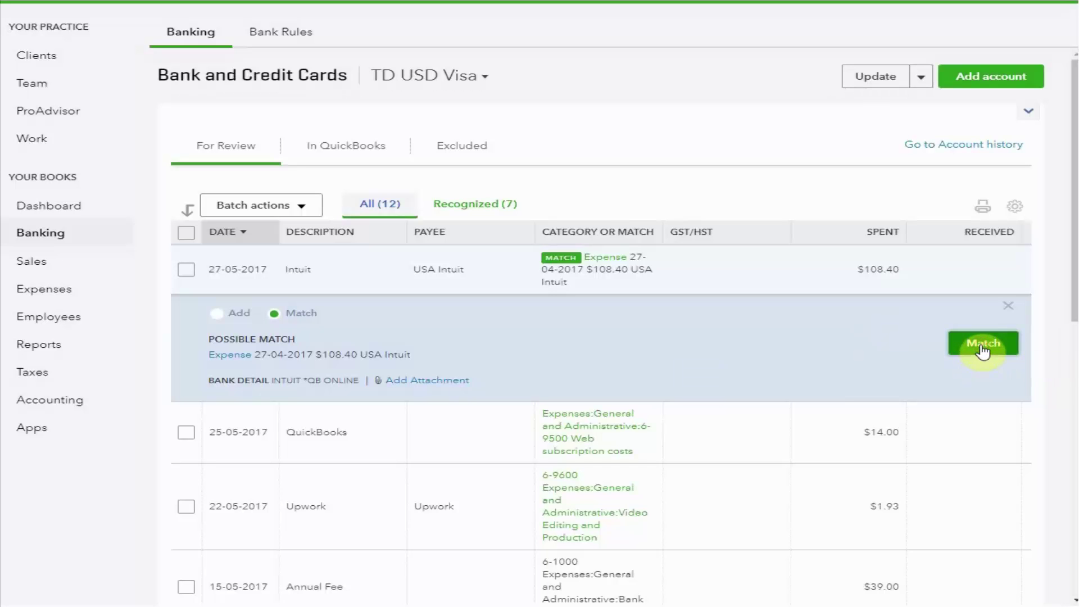
{"action": "scroll", "coordinate": [729, 398], "scroll_direction": "down", "scroll_amount": 5}
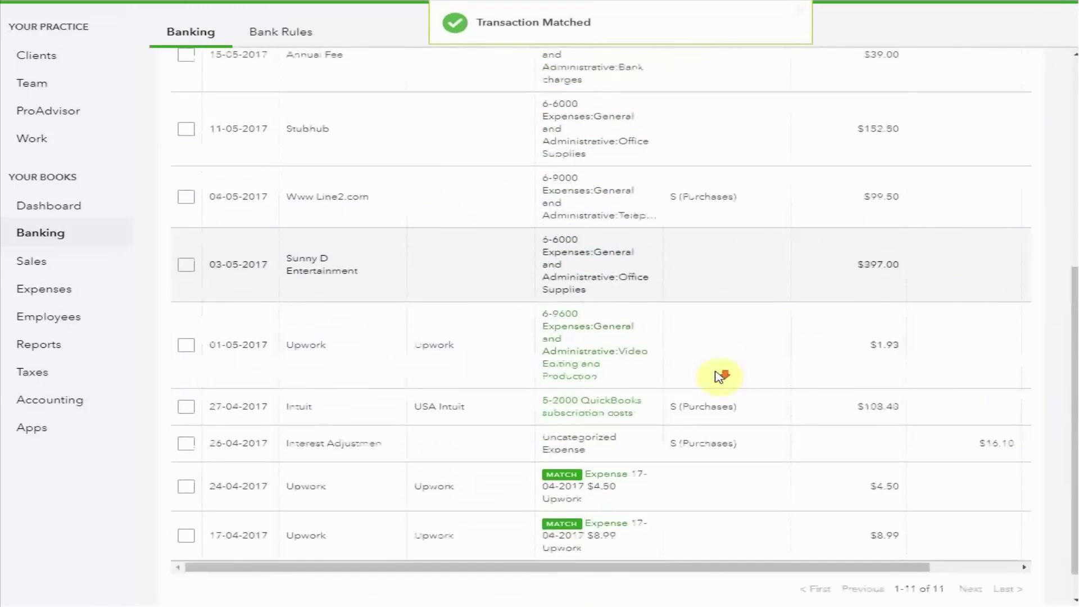
{"action": "left_click", "coordinate": [736, 456]}
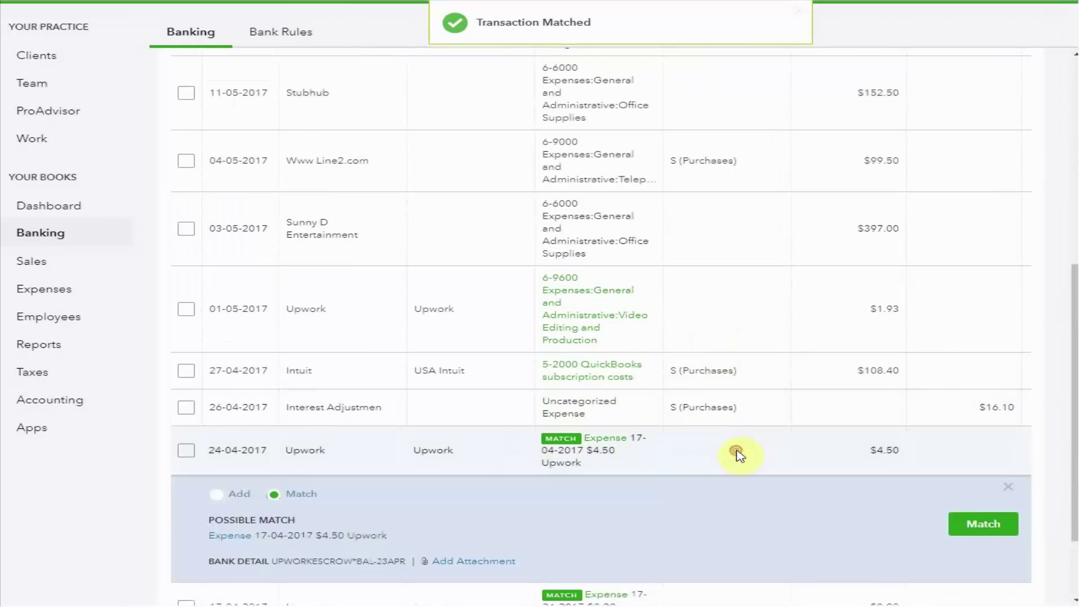
{"action": "left_click", "coordinate": [993, 524]}
{"action": "left_click", "coordinate": [809, 499]}
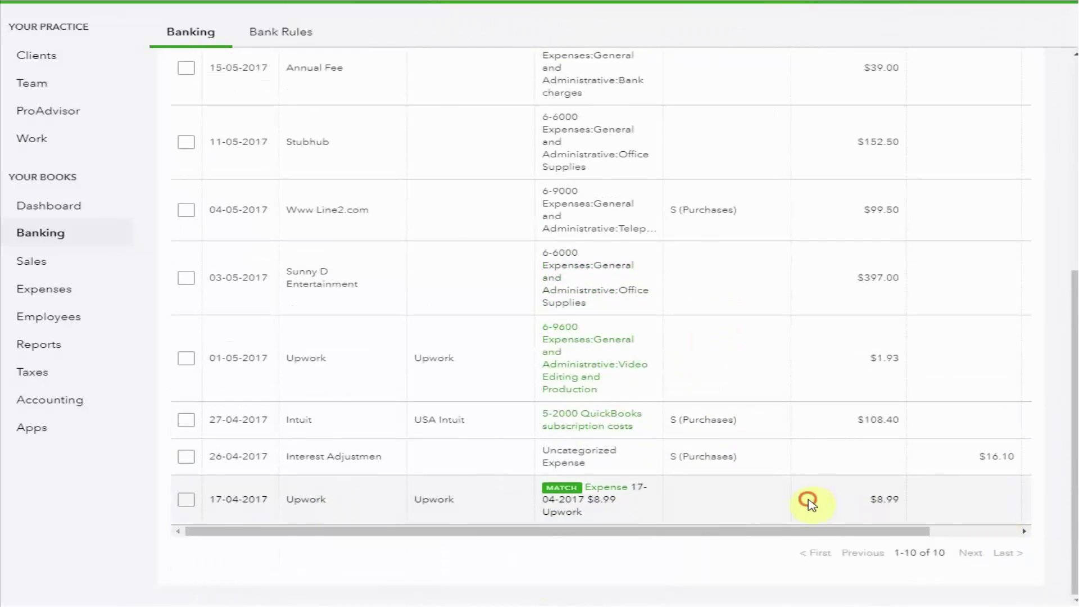
{"action": "left_click", "coordinate": [978, 527]}
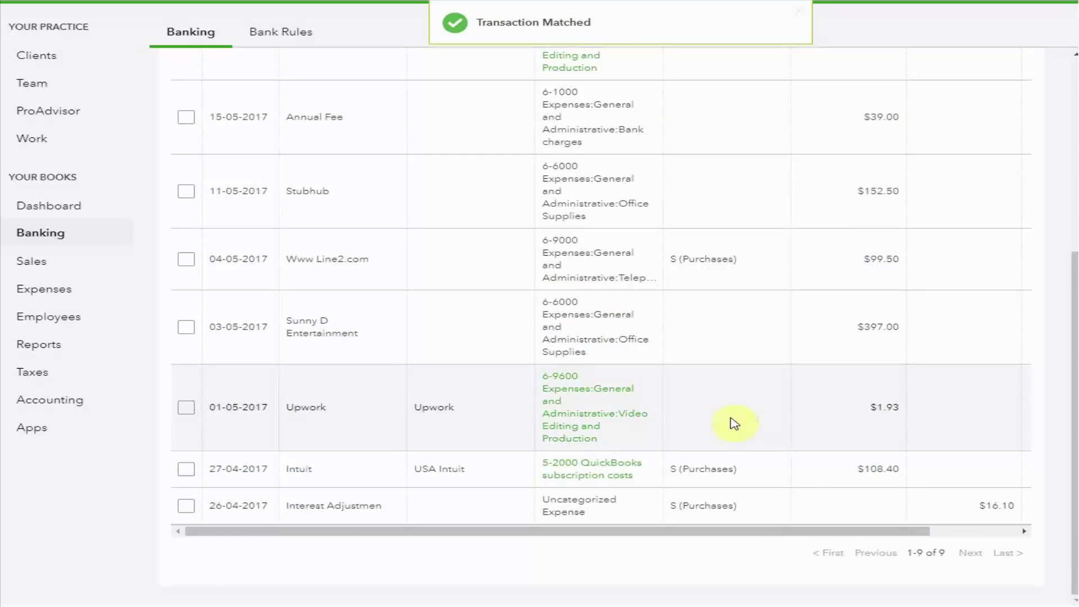
{"action": "scroll", "coordinate": [681, 421], "scroll_direction": "up", "scroll_amount": 1}
{"action": "scroll", "coordinate": [683, 421], "scroll_direction": "up", "scroll_amount": 2}
{"action": "scroll", "coordinate": [683, 422], "scroll_direction": "up", "scroll_amount": 1}
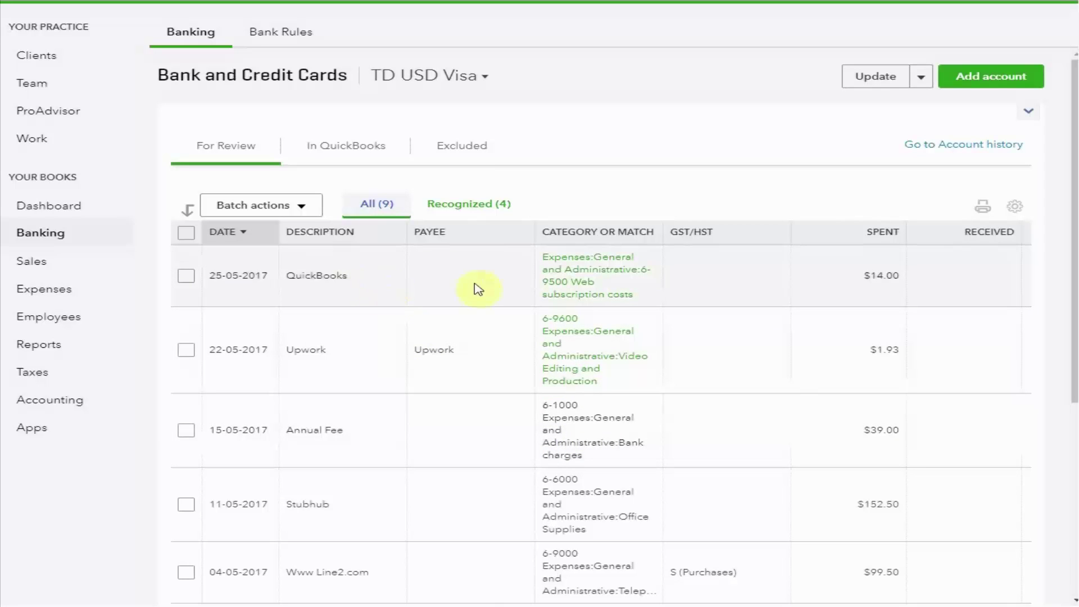
Tick the QuickBooks subscription, 22-05-2017 Upwork and Annual Fee rows
{"action": "left_click", "coordinate": [187, 276]}
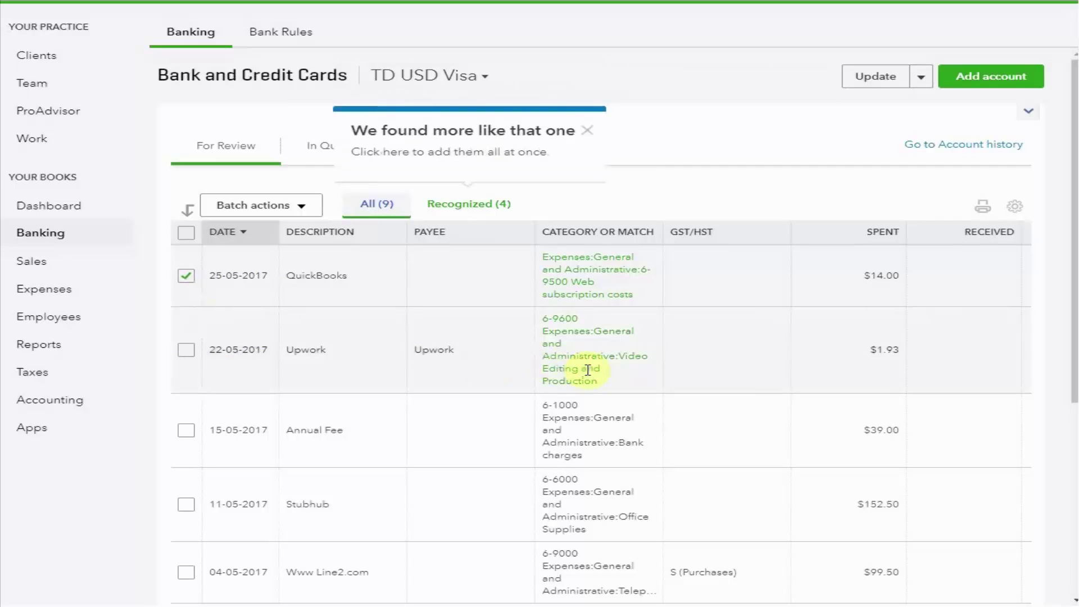
{"action": "left_click", "coordinate": [187, 349]}
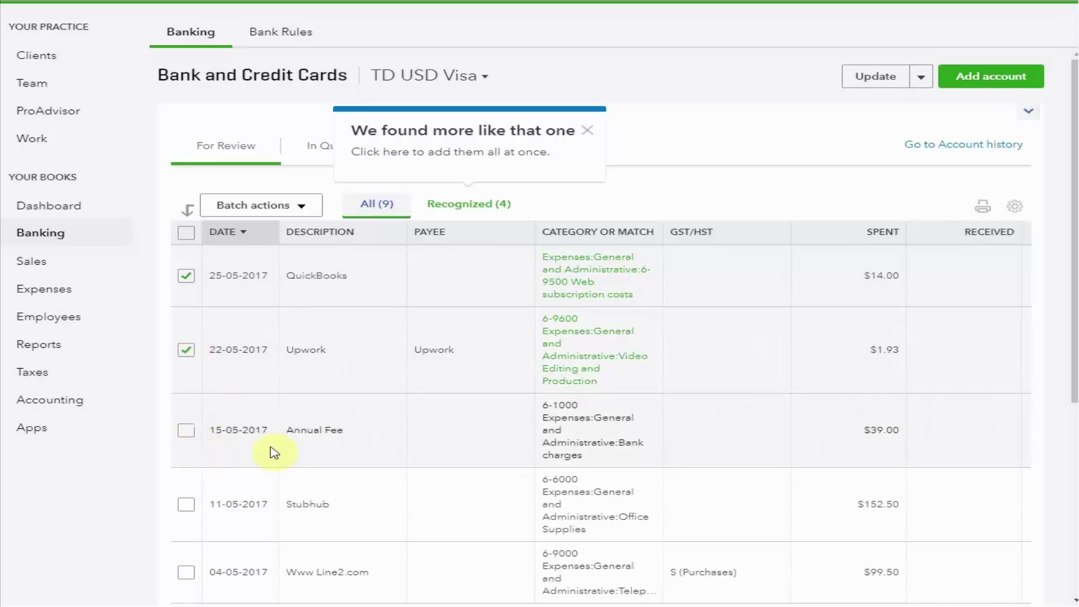
{"action": "left_click", "coordinate": [187, 431]}
{"action": "scroll", "coordinate": [628, 350], "scroll_direction": "down", "scroll_amount": 1}
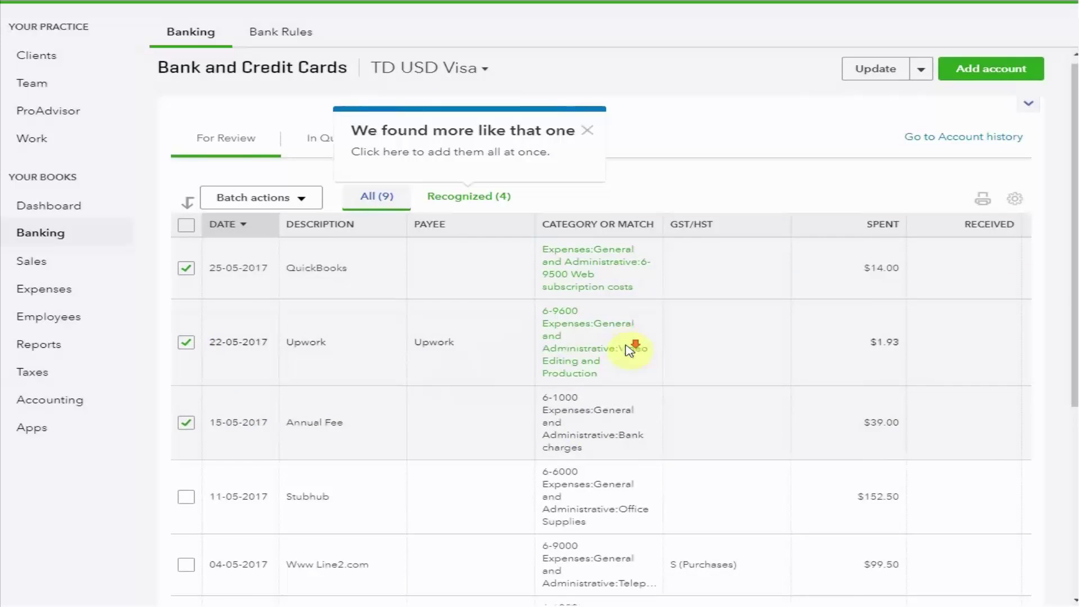
{"action": "scroll", "coordinate": [628, 350], "scroll_direction": "down", "scroll_amount": 1}
{"action": "scroll", "coordinate": [622, 350], "scroll_direction": "down", "scroll_amount": 1}
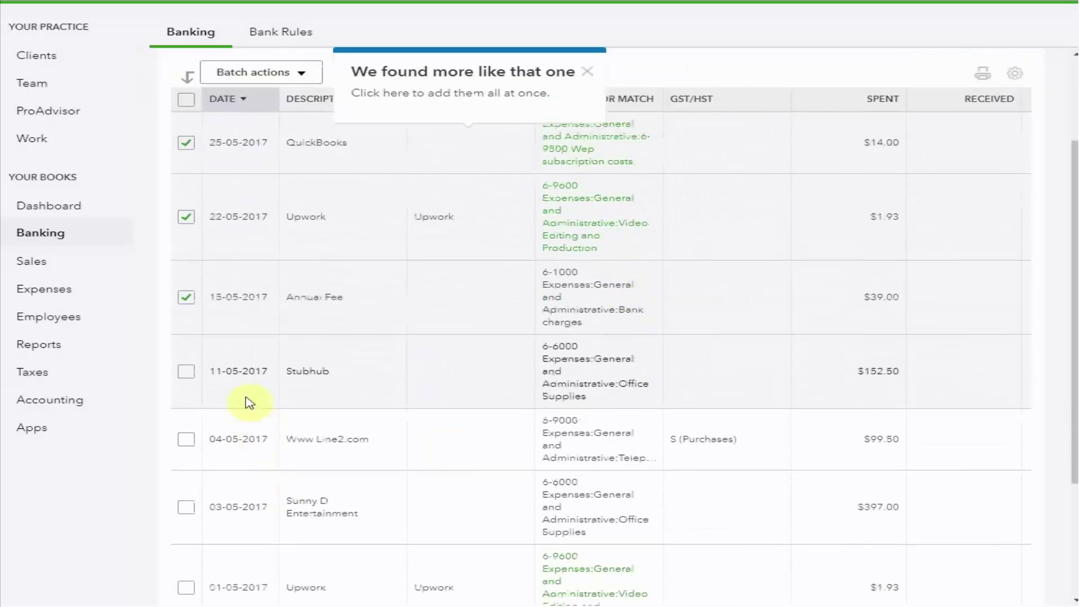
Add the 11-05-2017 Stubhub charge under category 1-1140 Petty Cash
{"action": "left_click", "coordinate": [630, 385]}
{"action": "left_click", "coordinate": [746, 445]}
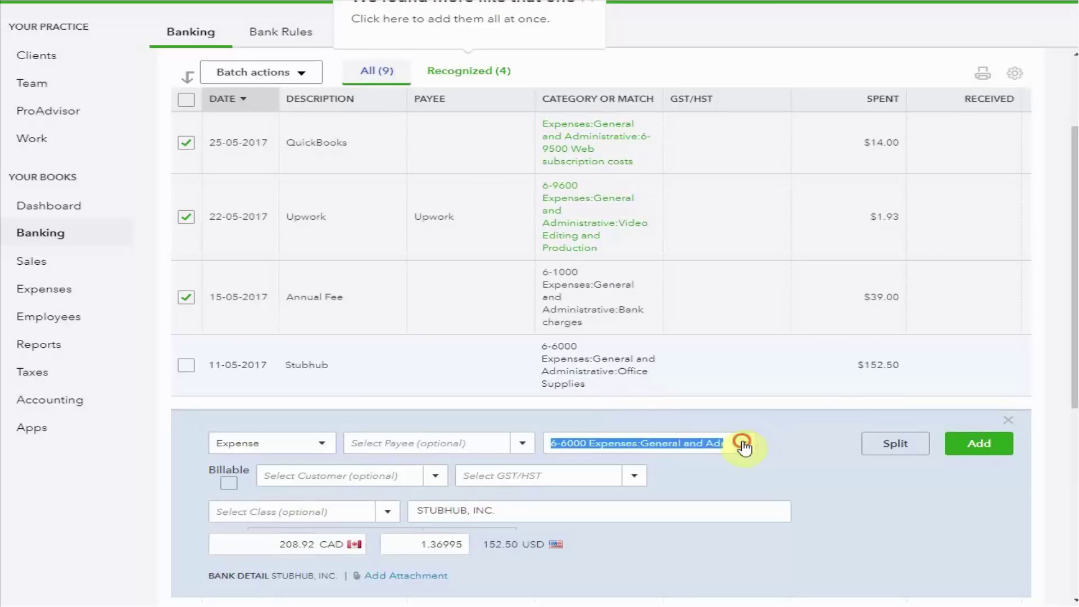
{"action": "type", "text": "pet"}
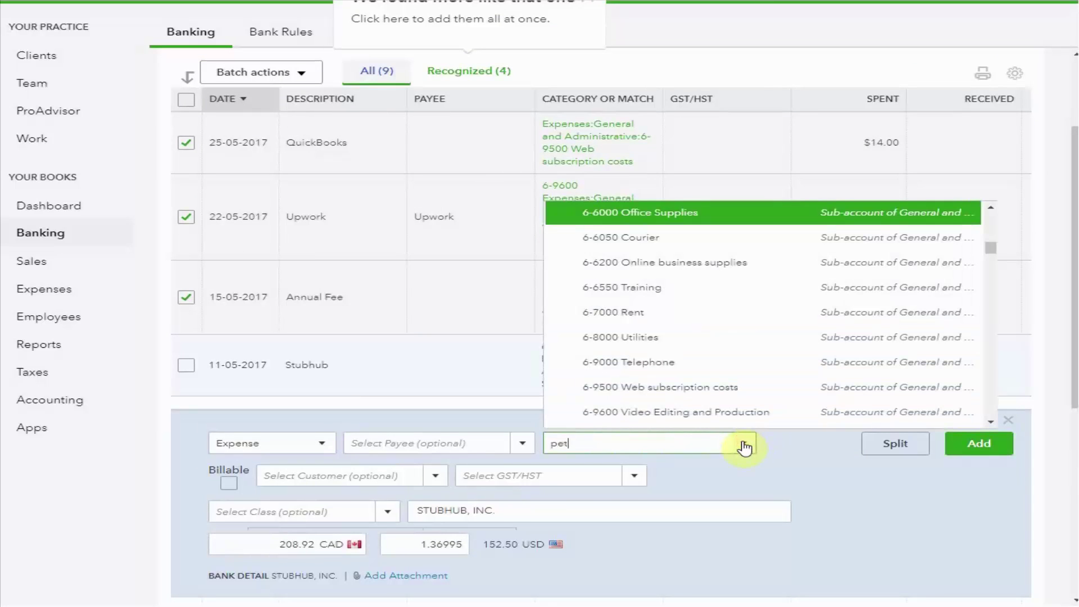
{"action": "type", "text": "ty"}
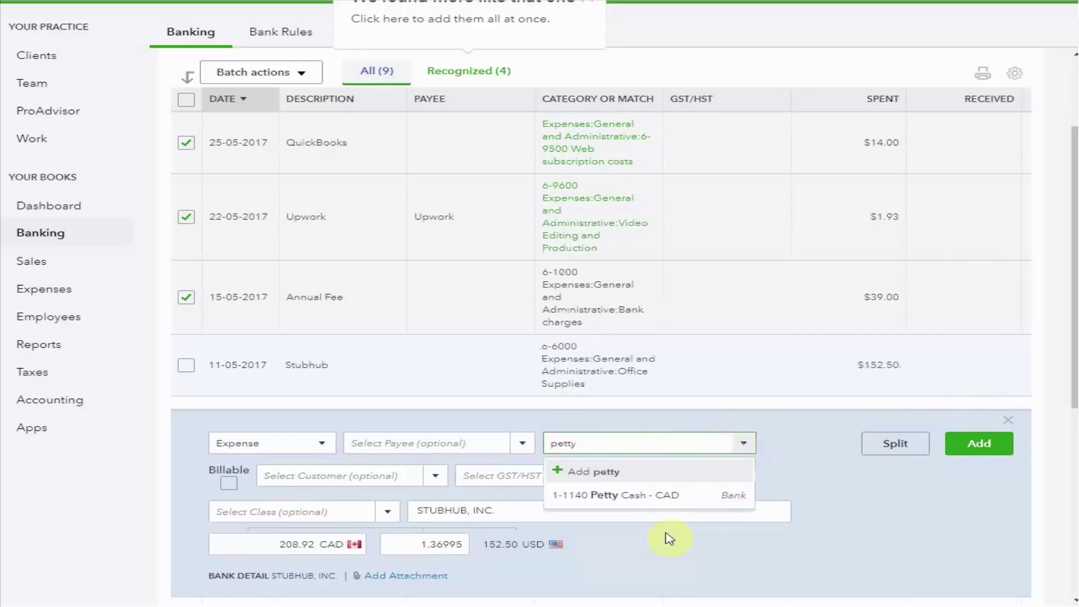
{"action": "left_click", "coordinate": [671, 497]}
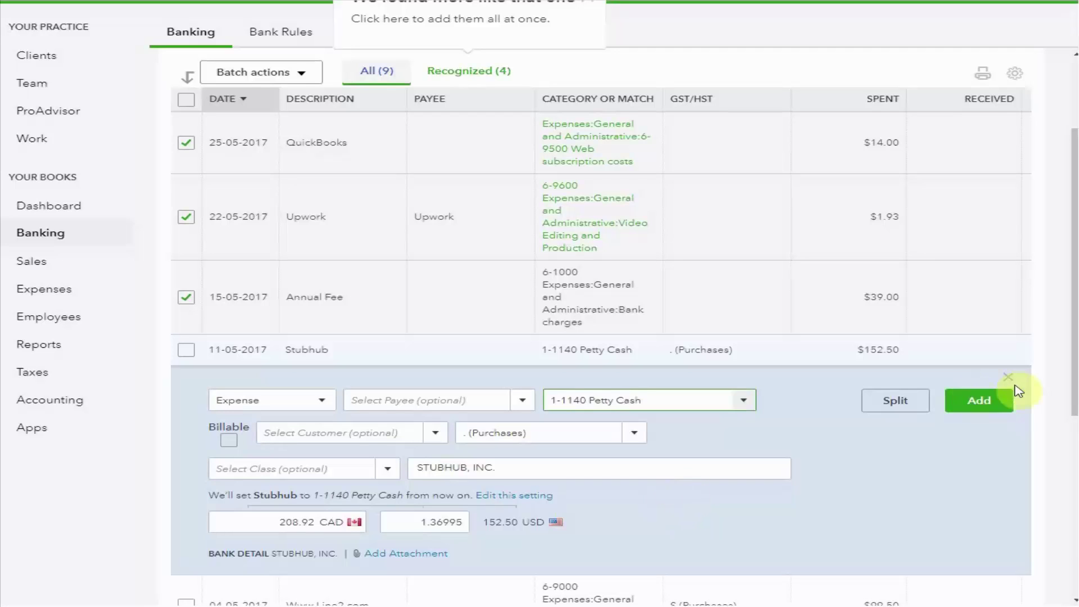
{"action": "left_click", "coordinate": [980, 405]}
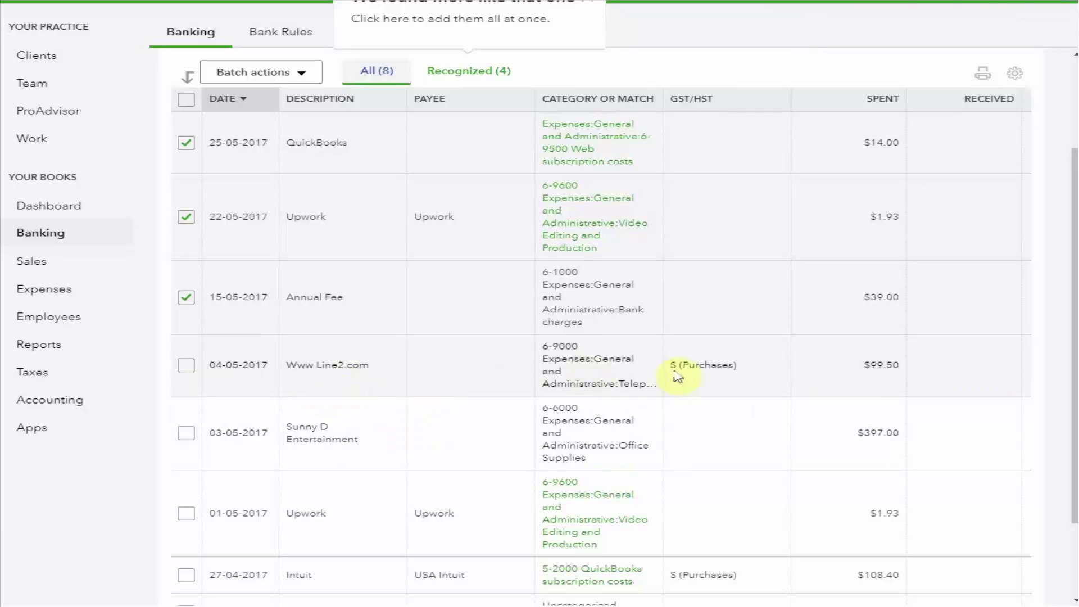
Mark the Www Line2.com row and set the Sunny D Entertainment category to 6-6550 Training
{"action": "left_click", "coordinate": [187, 367]}
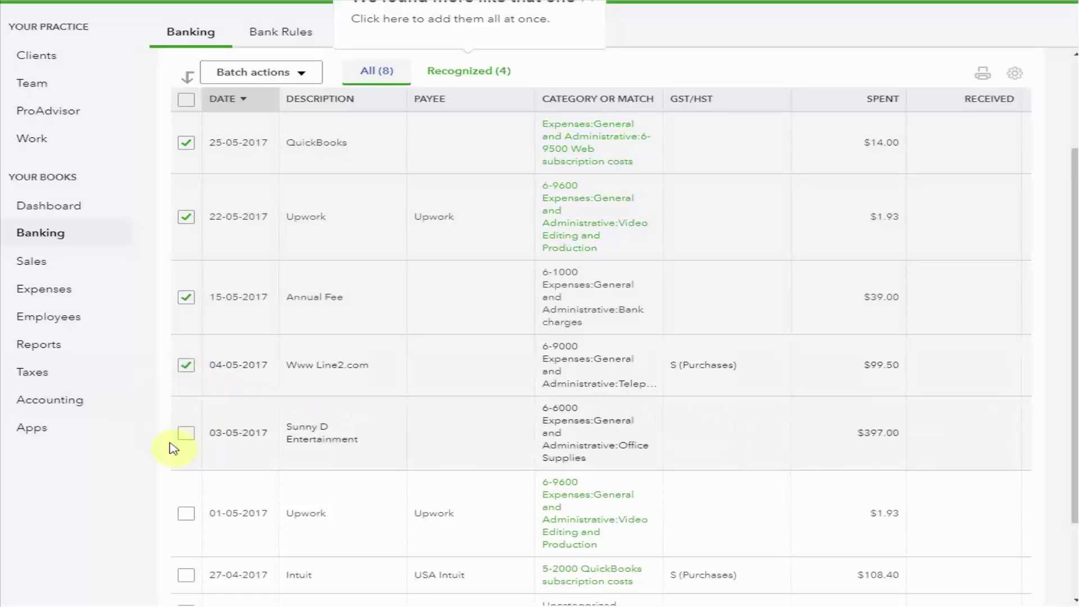
{"action": "left_click", "coordinate": [630, 459]}
{"action": "left_click", "coordinate": [743, 506]}
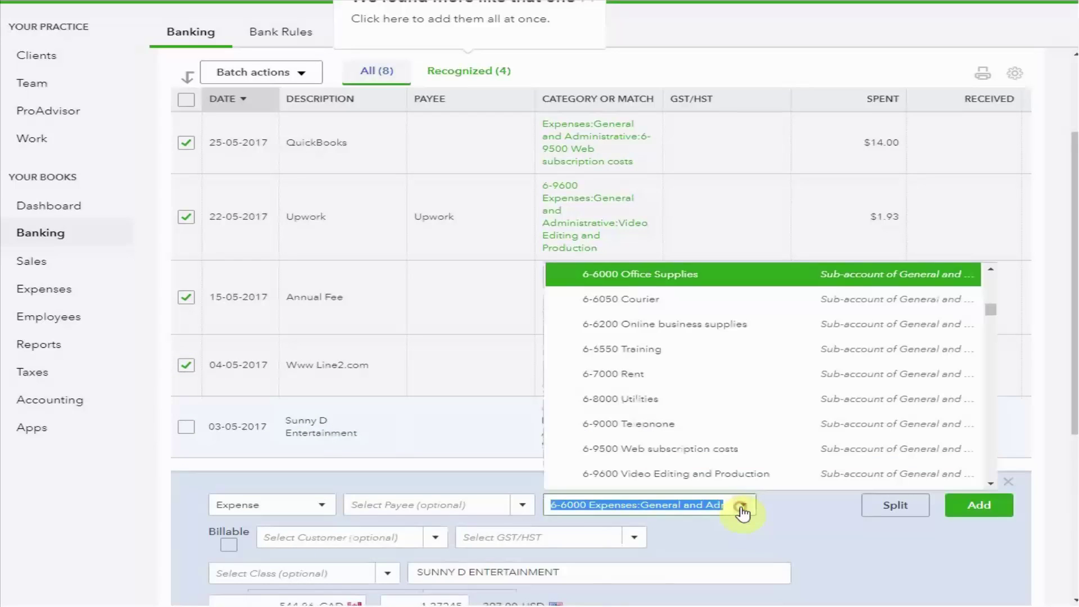
{"action": "type", "text": "training"}
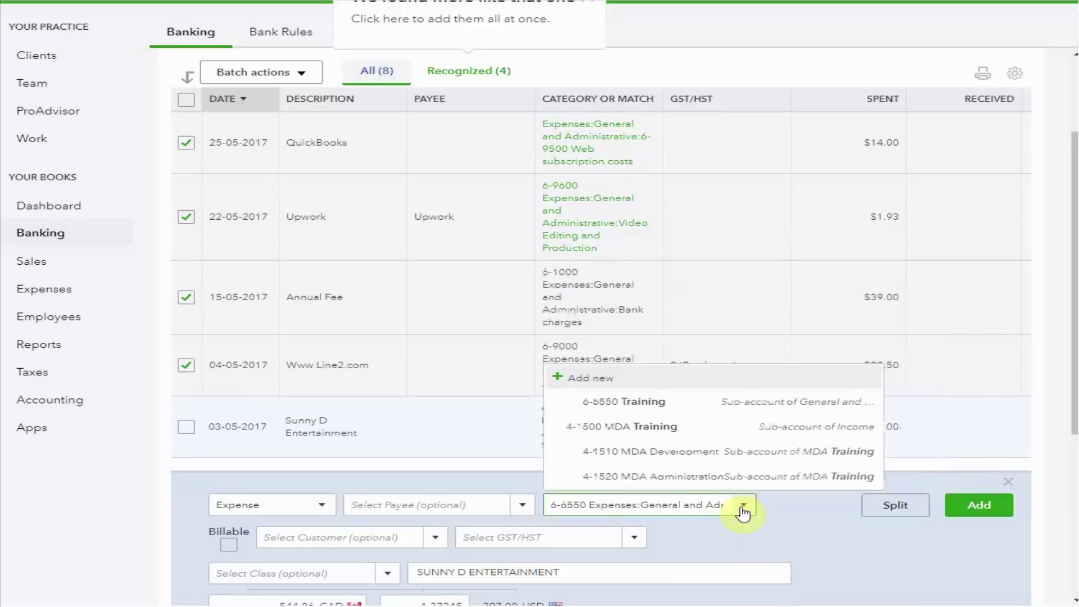
{"action": "left_click", "coordinate": [693, 403]}
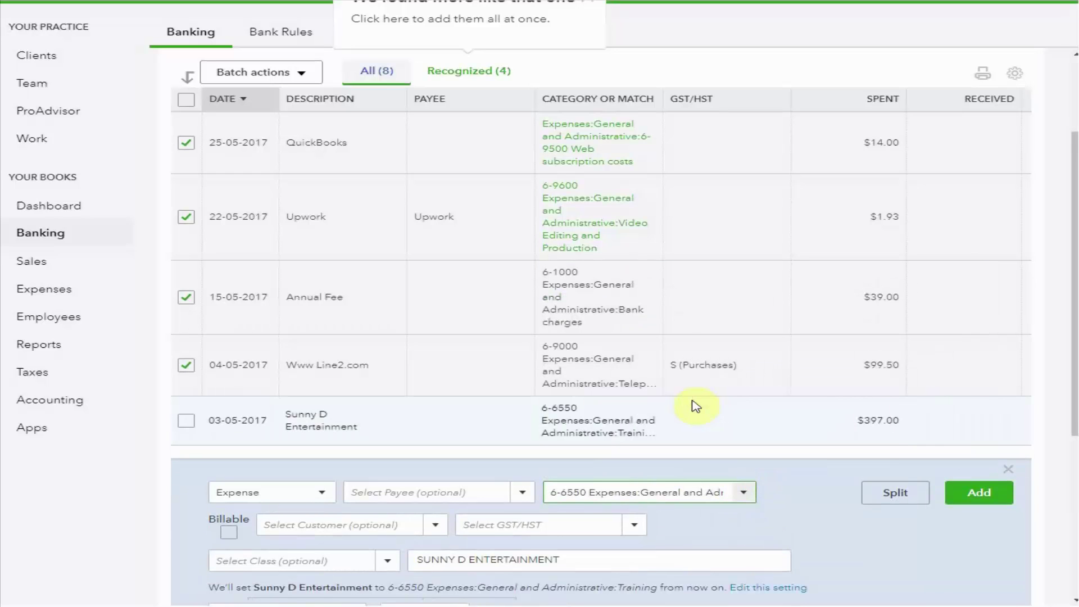
{"action": "left_click", "coordinate": [971, 494]}
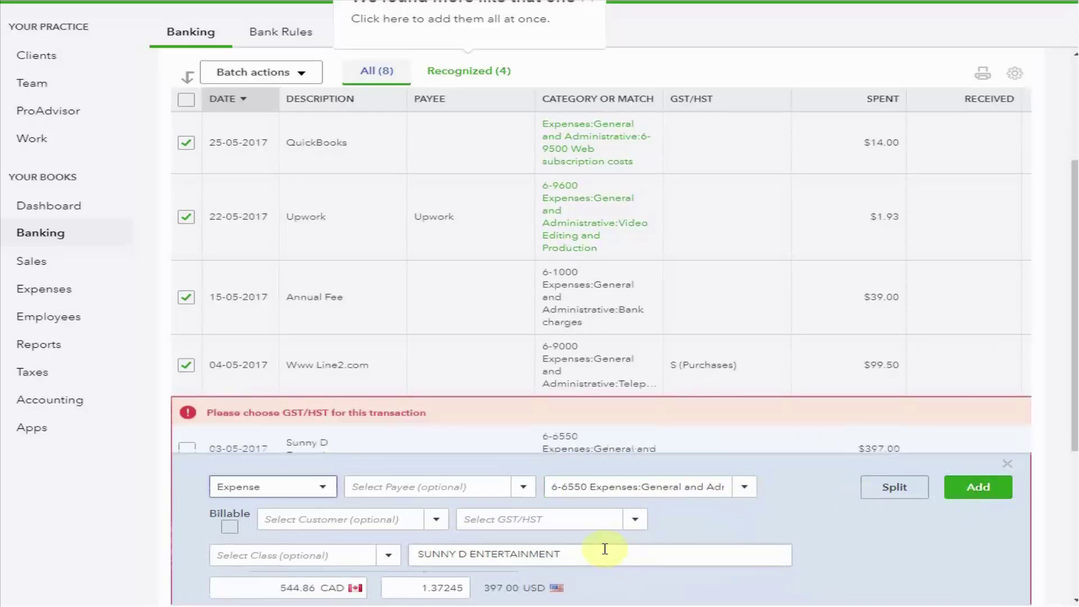
Add Sunny D with default E (Purchases) tax, then mark the 01-05-2017 Upwork and 27-04-2017 Intuit rows
{"action": "left_click", "coordinate": [636, 520]}
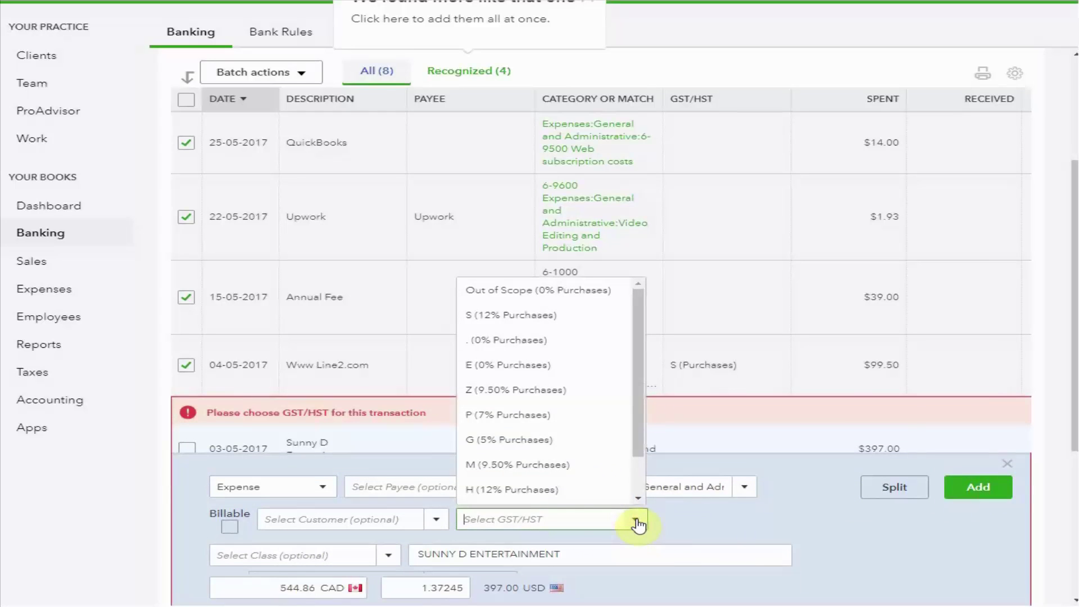
{"action": "left_click", "coordinate": [589, 372]}
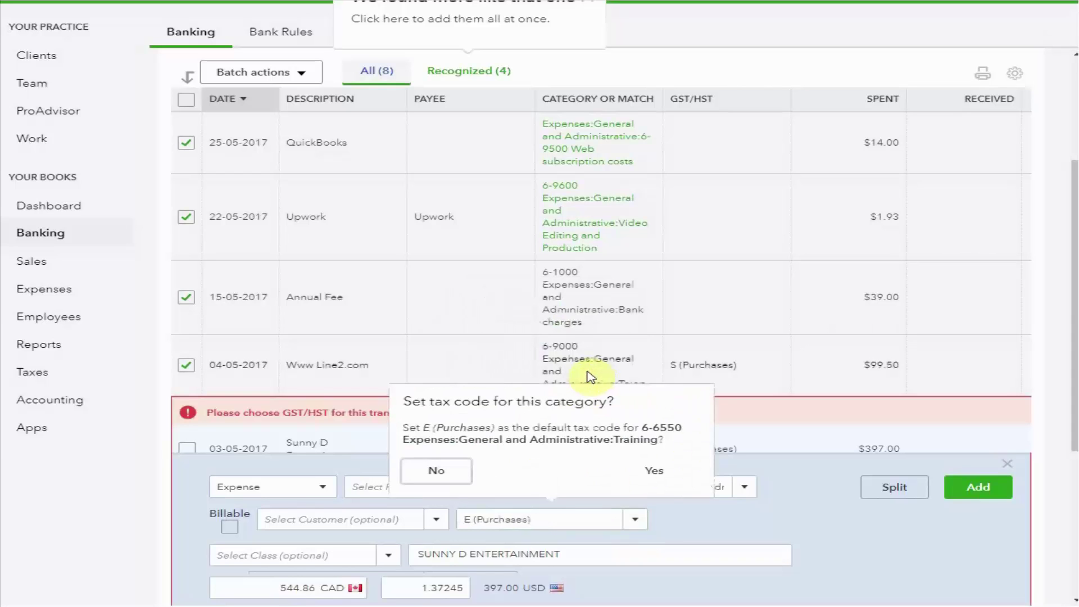
{"action": "left_click", "coordinate": [655, 472]}
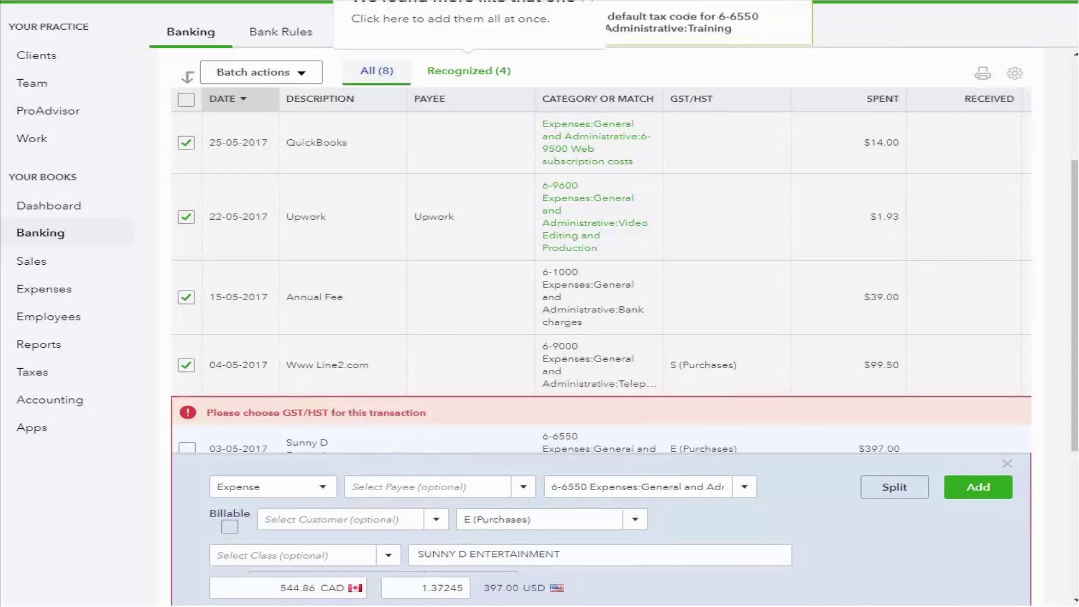
{"action": "left_click", "coordinate": [987, 490]}
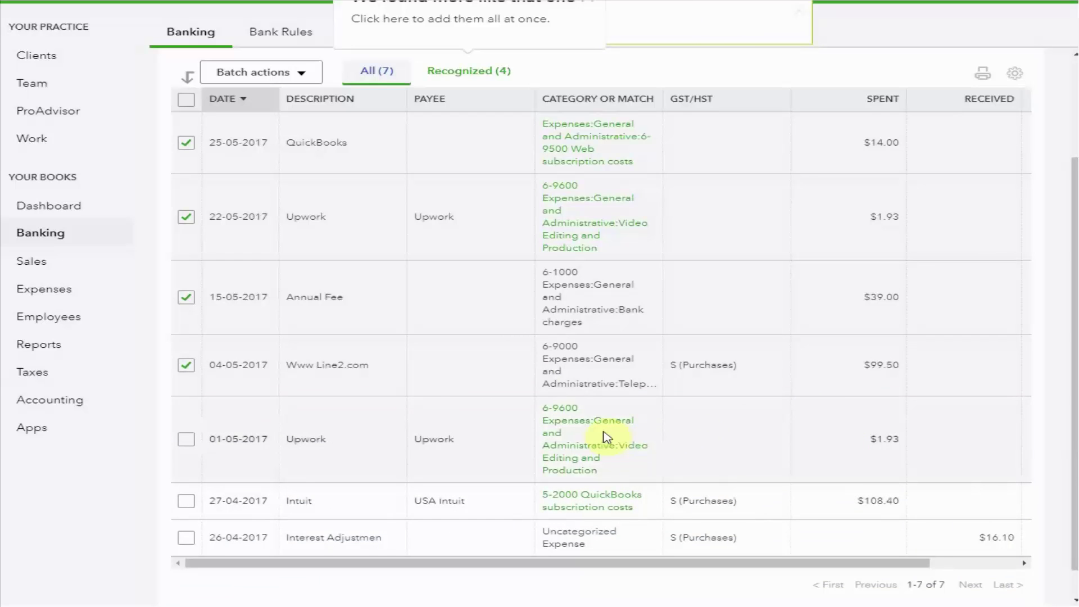
{"action": "scroll", "coordinate": [591, 435], "scroll_direction": "down", "scroll_amount": 1}
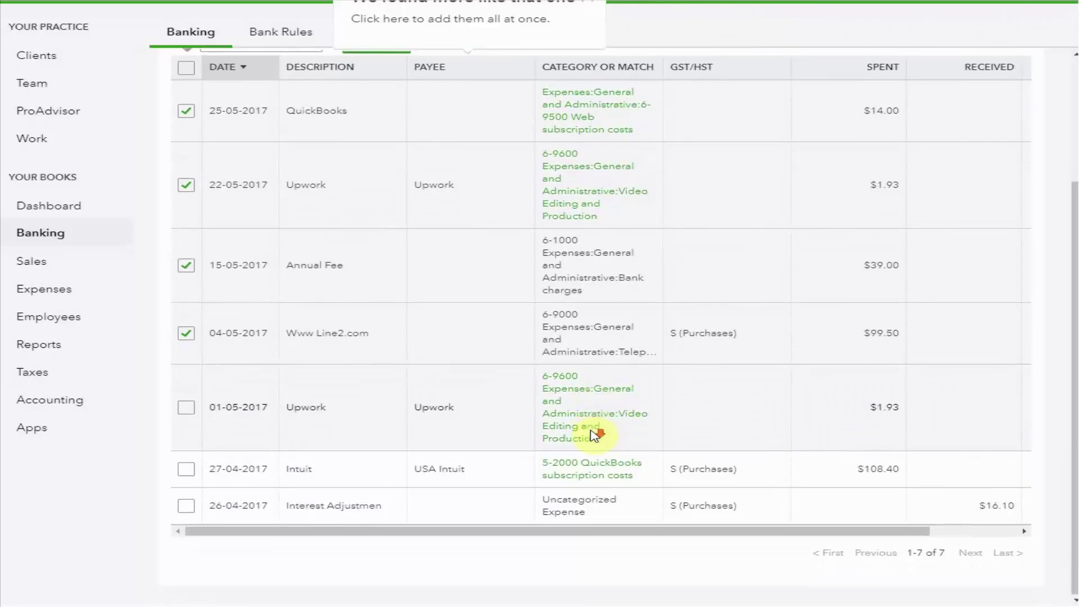
{"action": "left_click", "coordinate": [187, 407]}
{"action": "left_click", "coordinate": [189, 470]}
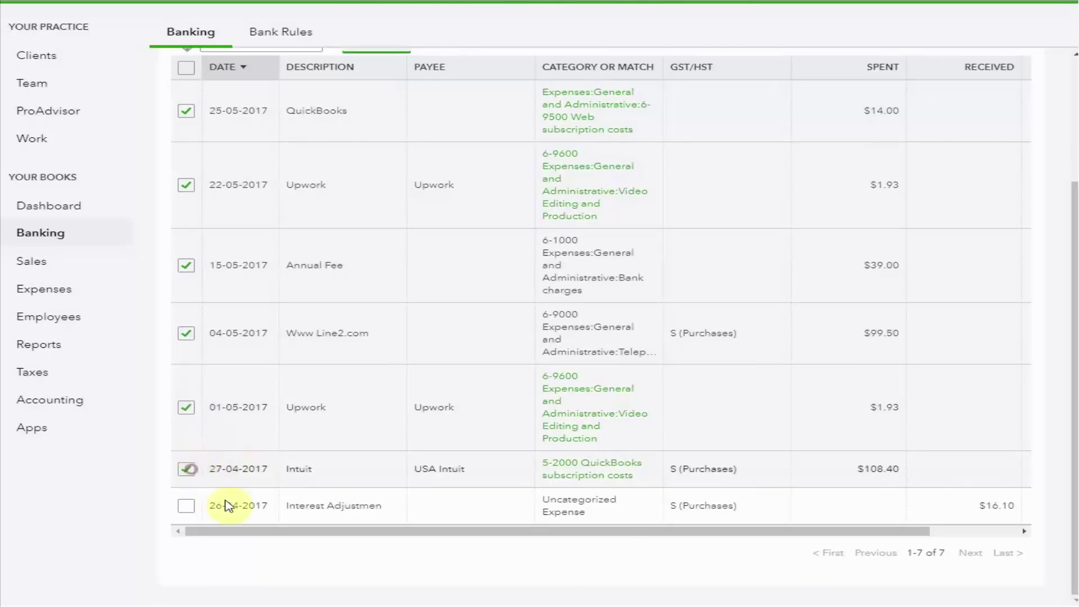
Recategorize the Interest Adjustment from Uncategorized Expense to 9-1000 Interest Expense and add it
{"action": "left_click", "coordinate": [612, 511]}
{"action": "left_click", "coordinate": [745, 561]}
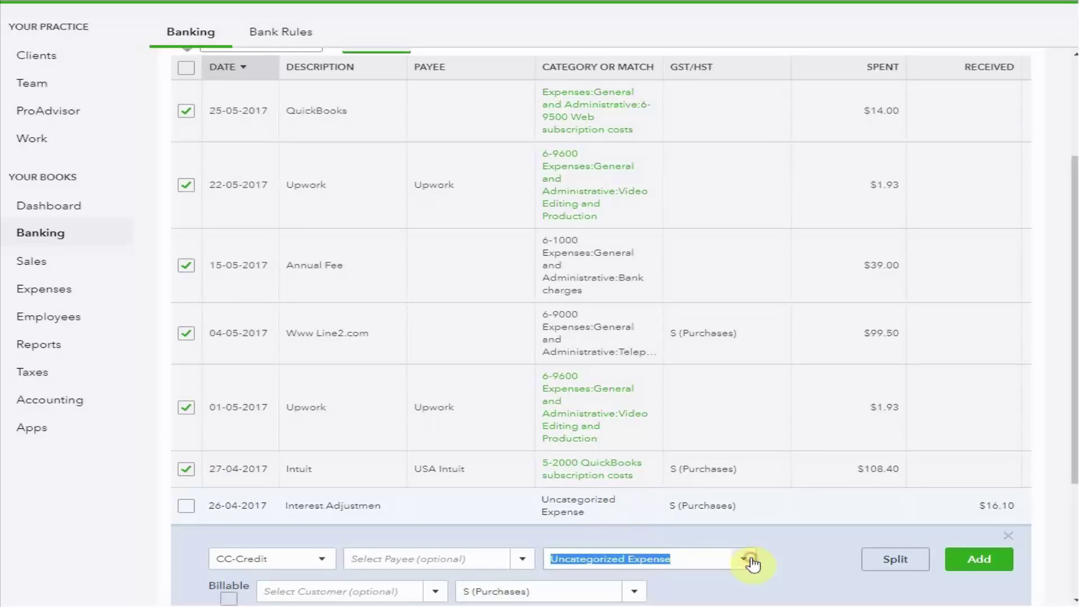
{"action": "key", "text": "BackSpace"}
{"action": "type", "text": "inter"}
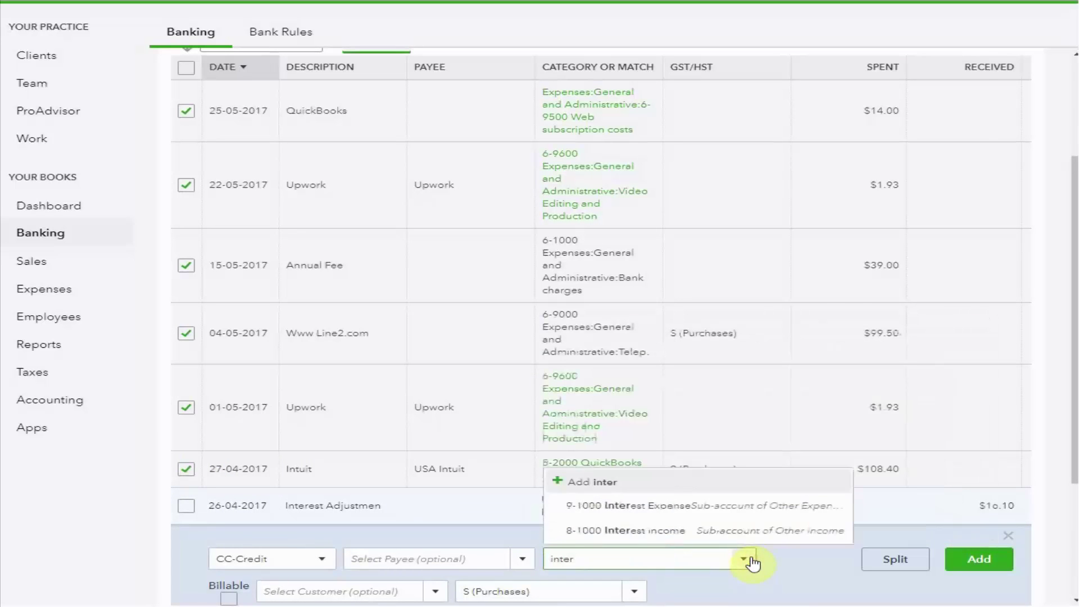
{"action": "left_click", "coordinate": [750, 507]}
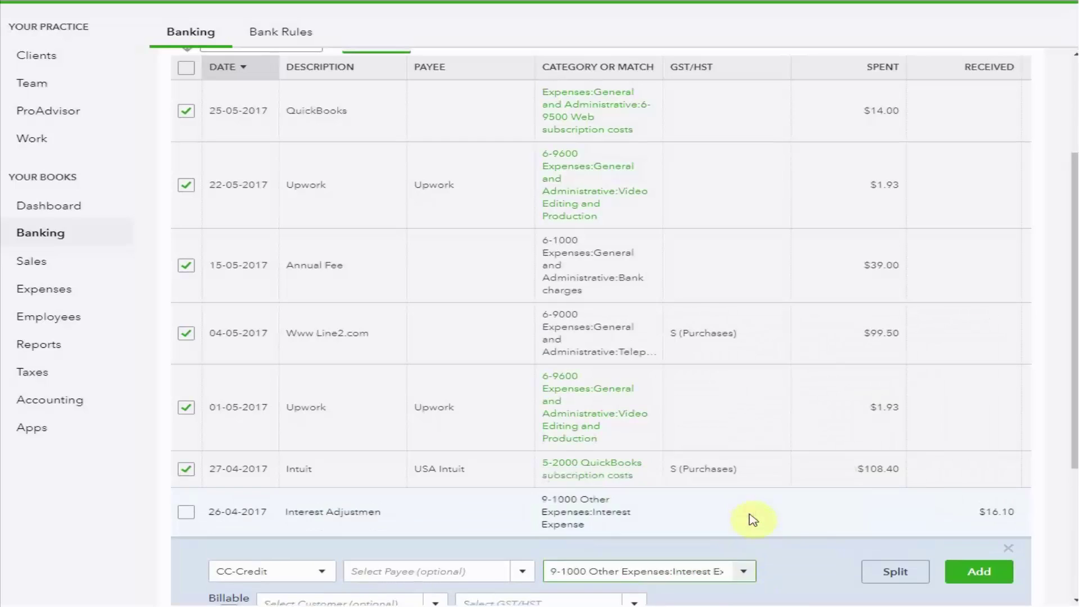
{"action": "left_click", "coordinate": [990, 575]}
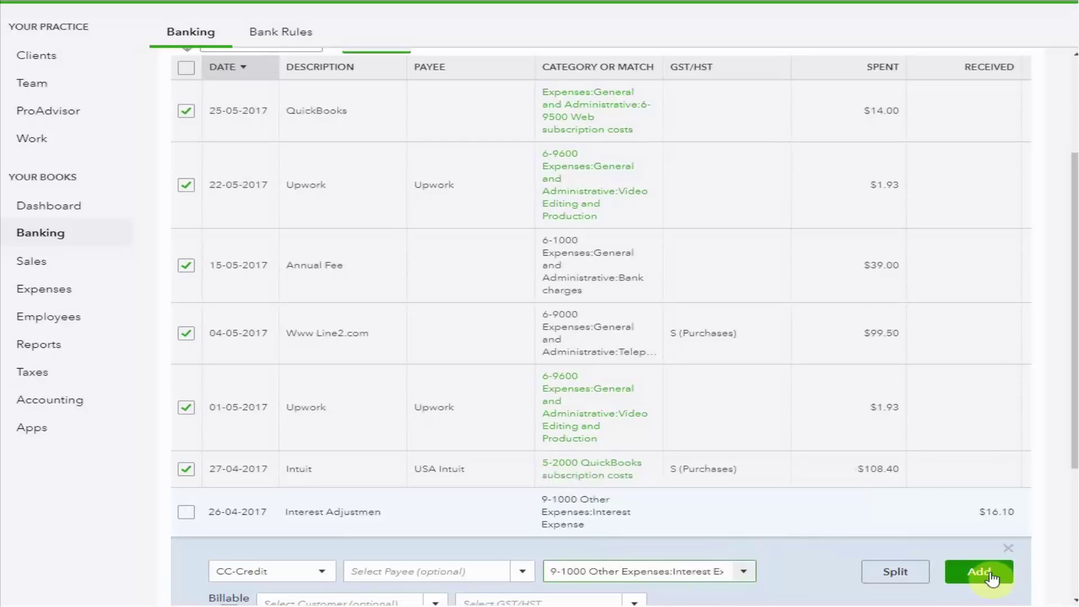
{"action": "left_click", "coordinate": [991, 576]}
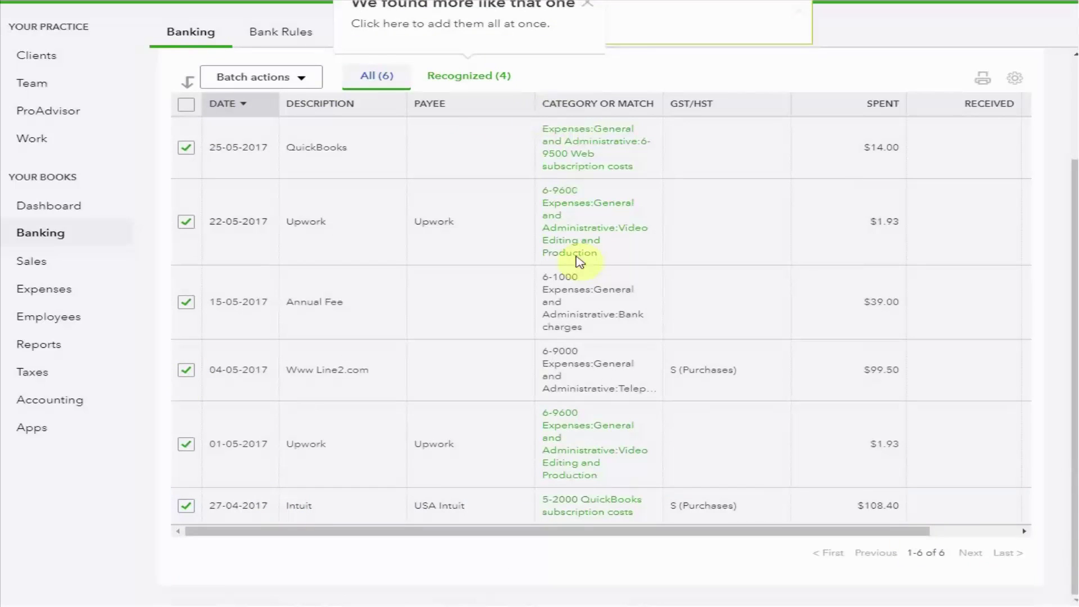
Select all six remaining transactions and try Accept Selected, which raises a GST/HST error on the QuickBooks row
{"action": "left_click", "coordinate": [297, 77]}
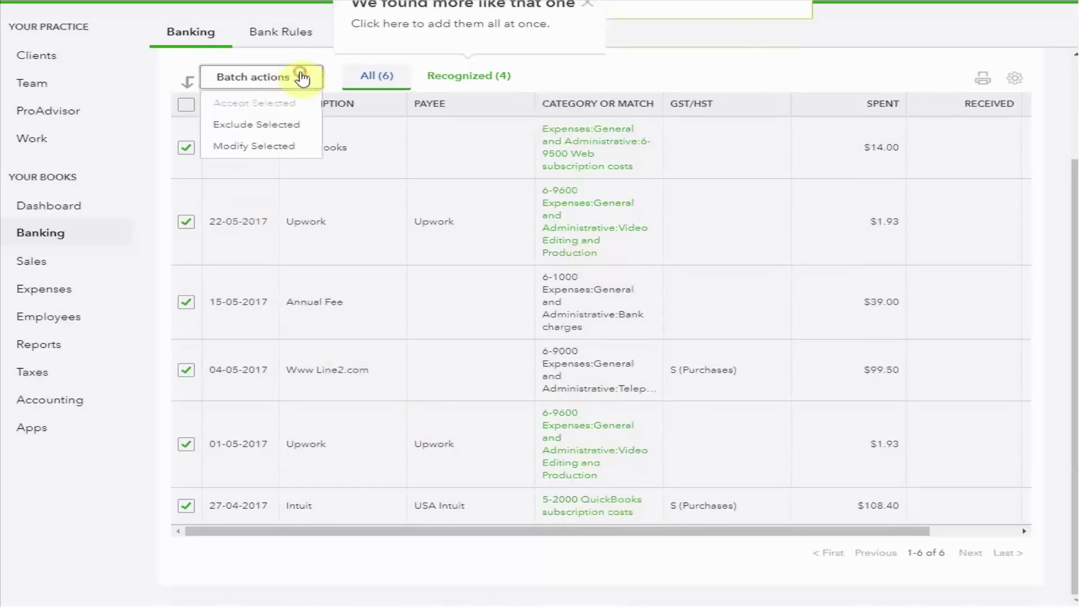
{"action": "left_click", "coordinate": [187, 105]}
{"action": "left_click", "coordinate": [306, 78]}
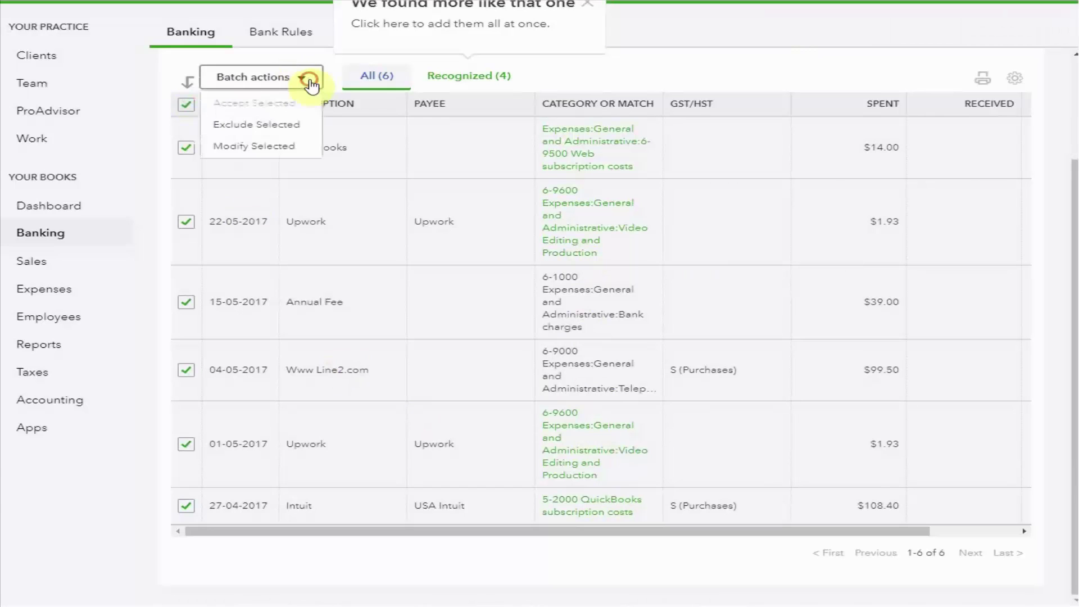
{"action": "left_click", "coordinate": [309, 79]}
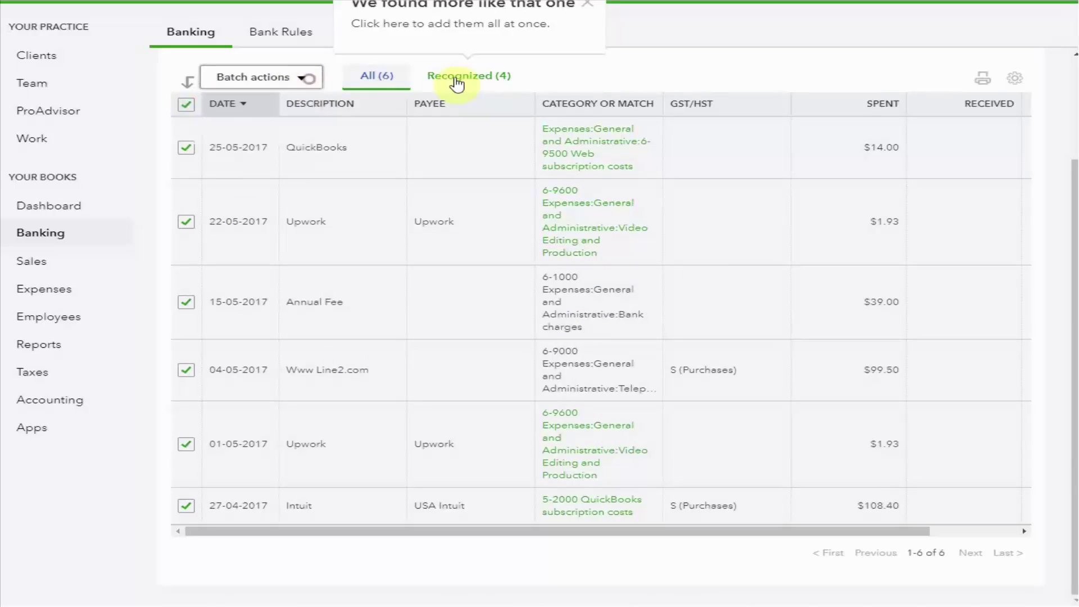
{"action": "left_click", "coordinate": [377, 80]}
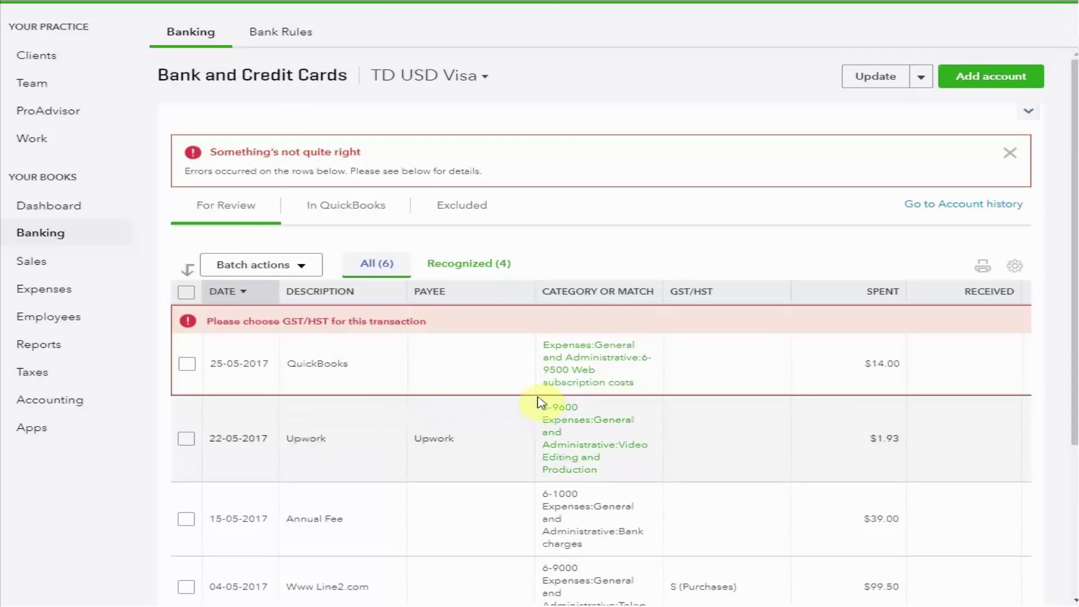
Add the 25-05-2017 QuickBooks 14.00 USD charge with E (Purchases) tax, without making E the default
{"action": "left_click", "coordinate": [639, 372]}
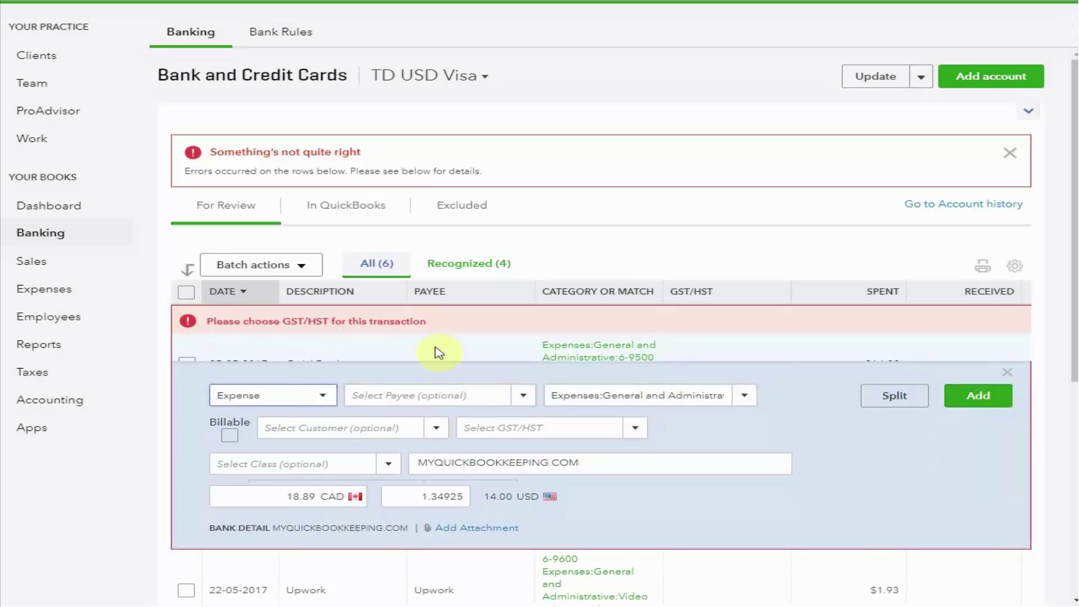
{"action": "left_click", "coordinate": [637, 427]}
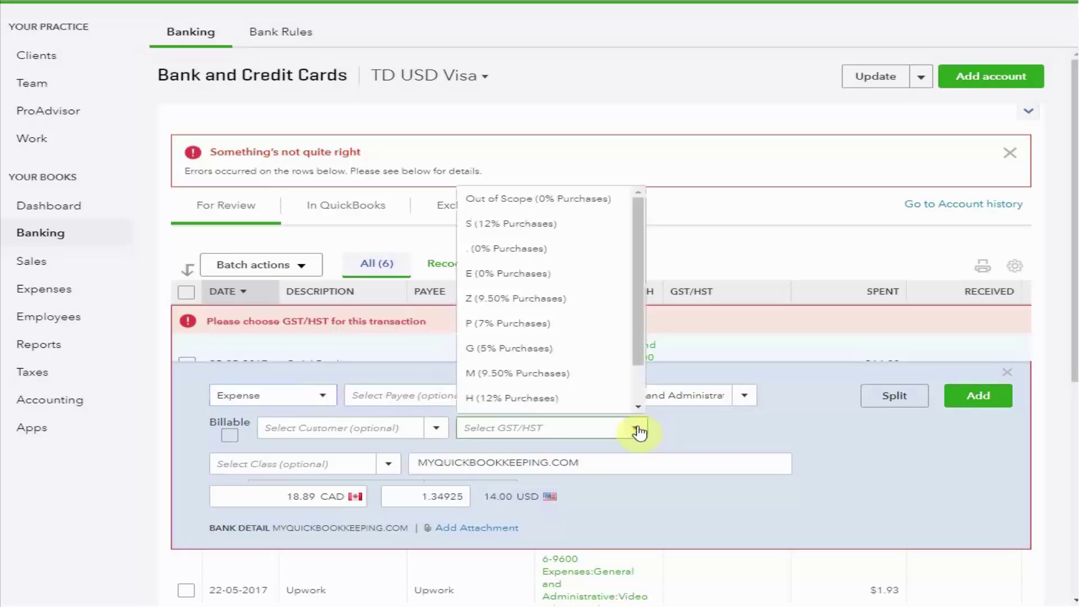
{"action": "left_click", "coordinate": [579, 273]}
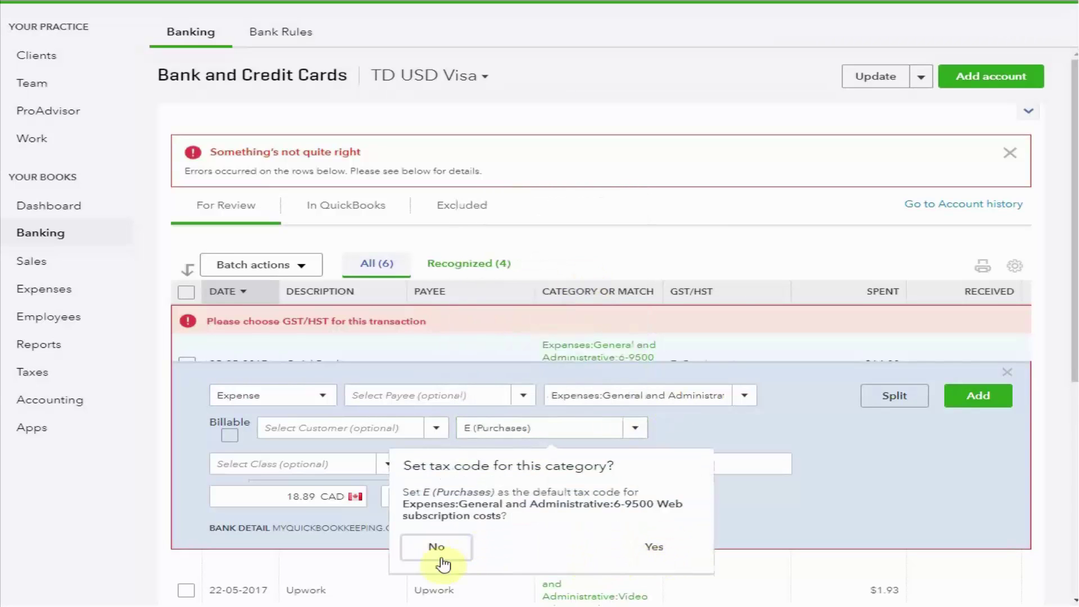
{"action": "left_click", "coordinate": [432, 550]}
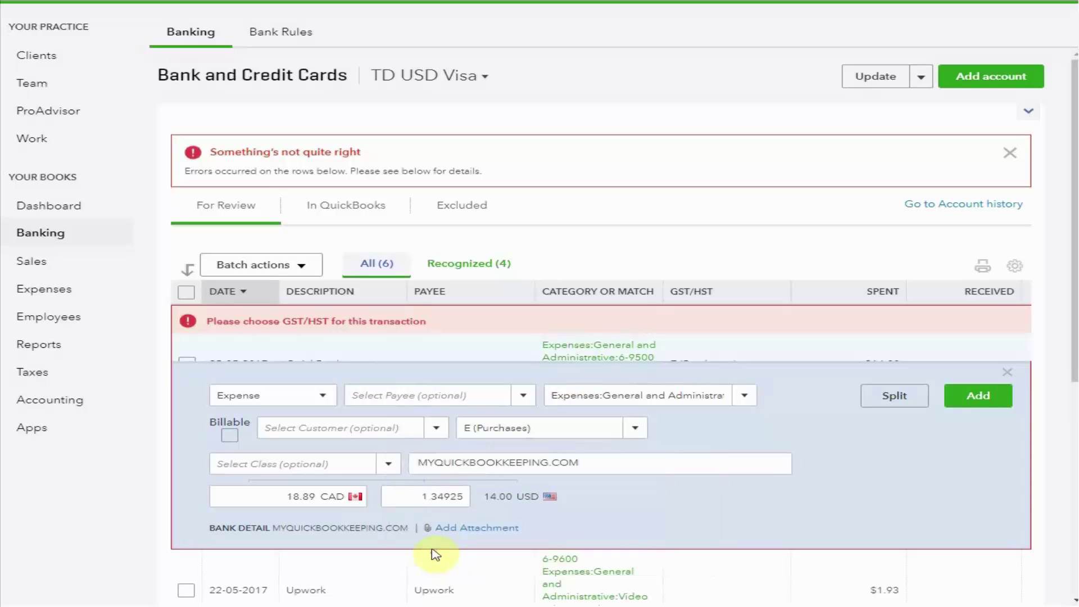
{"action": "left_click", "coordinate": [994, 401]}
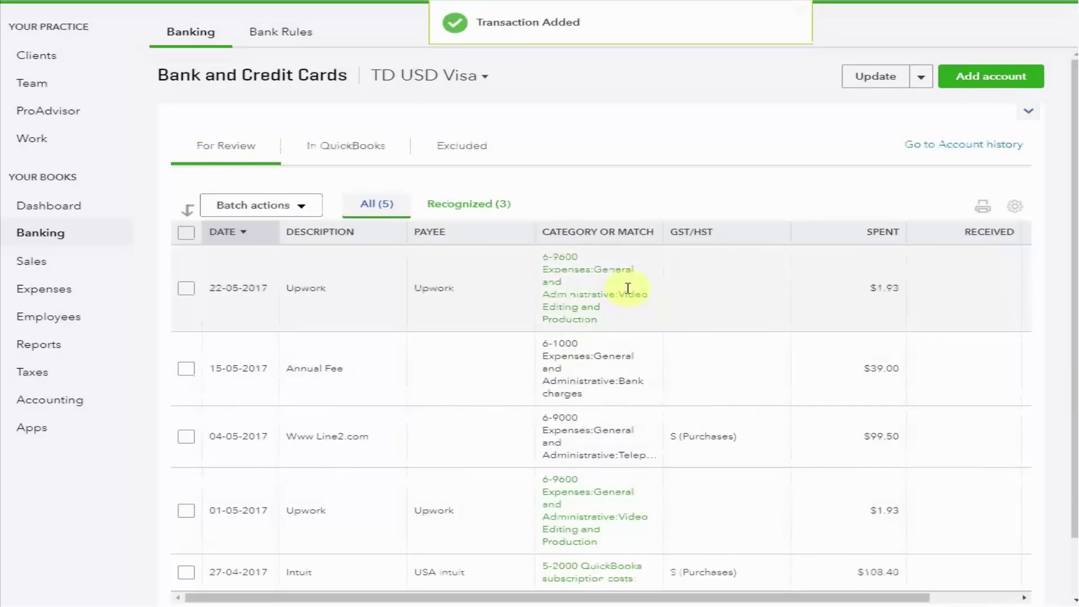
Add the 22-05-2017 Upwork charge coded E (0% Purchases), making E the category's default
{"action": "left_click", "coordinate": [627, 302]}
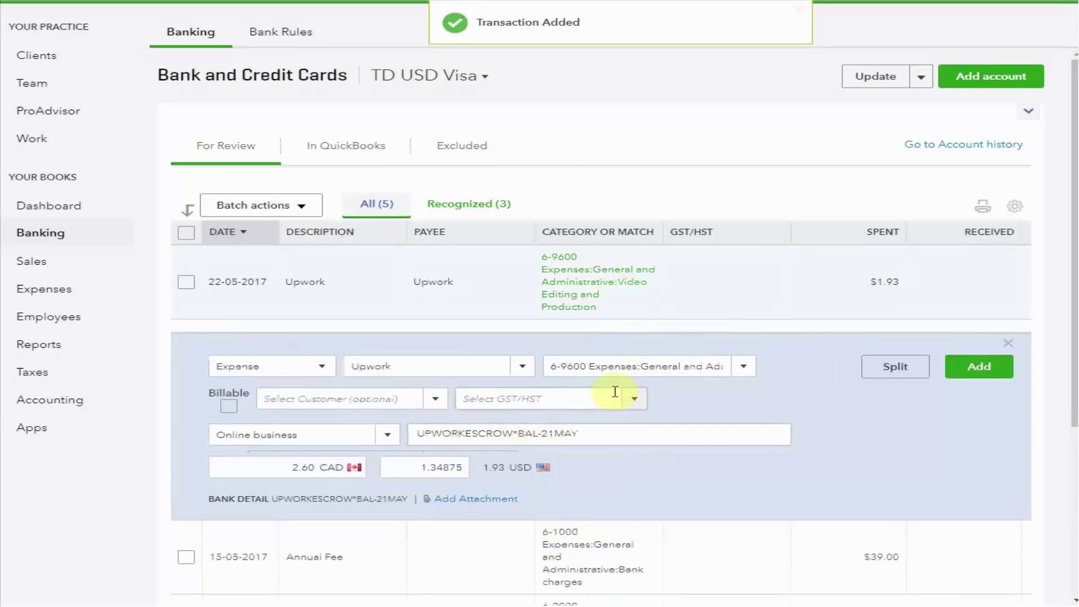
{"action": "left_click", "coordinate": [634, 402]}
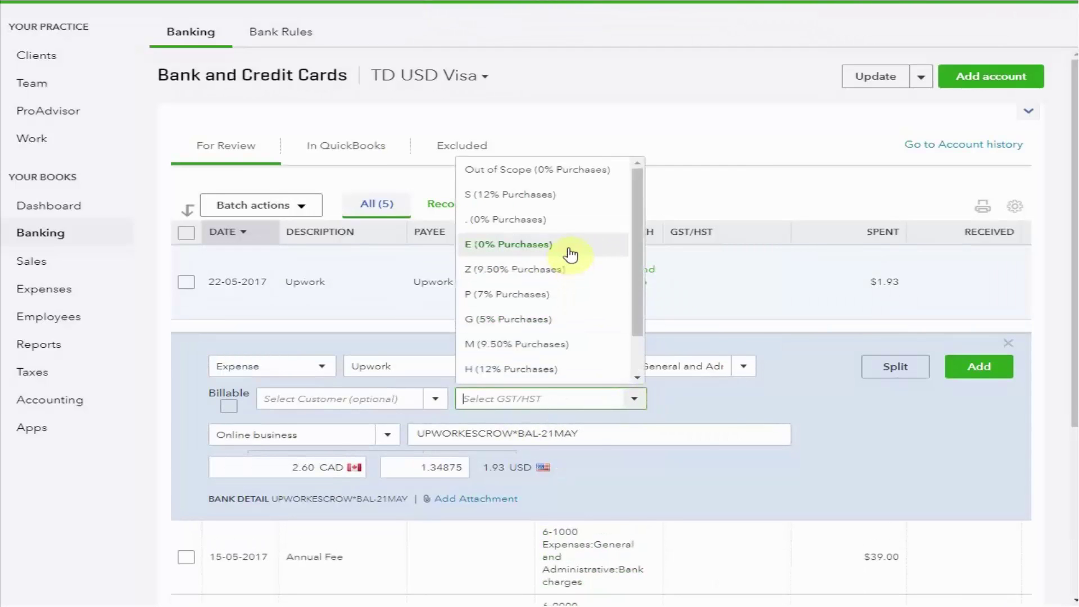
{"action": "left_click", "coordinate": [569, 246]}
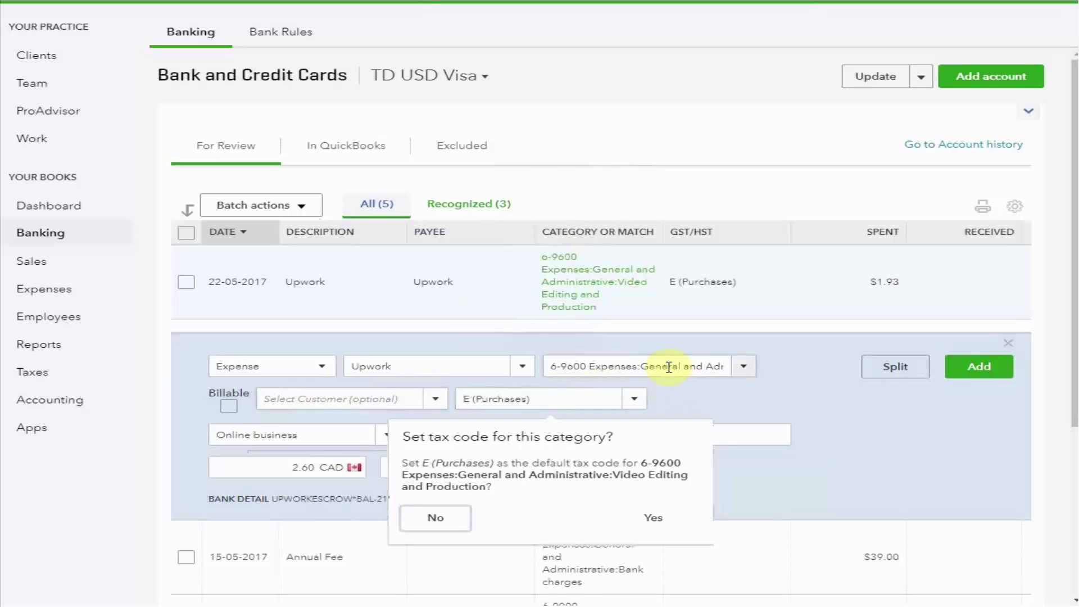
{"action": "left_click", "coordinate": [648, 518]}
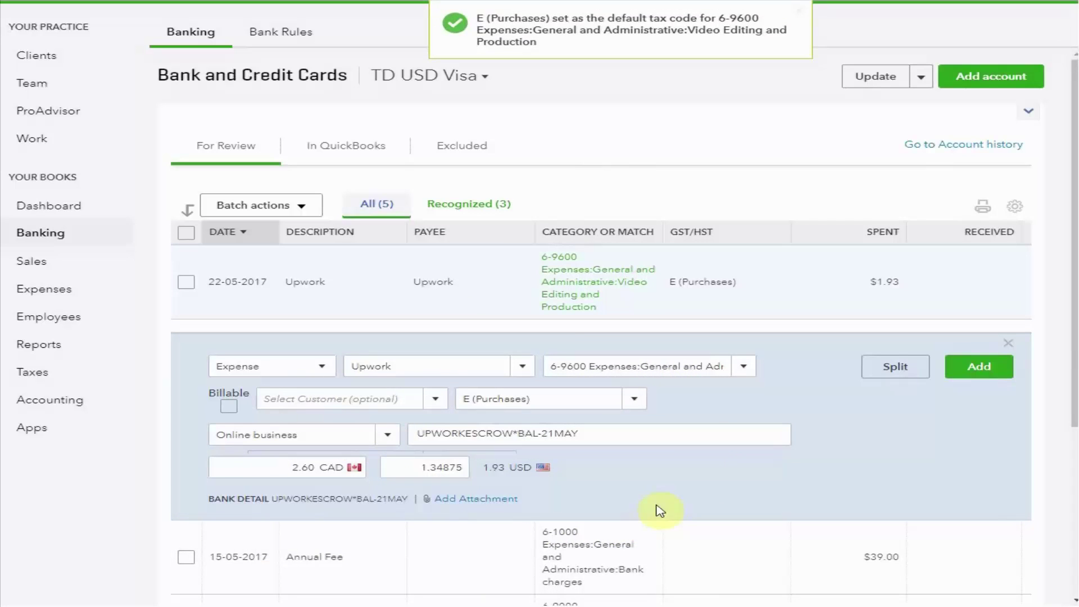
{"action": "left_click", "coordinate": [977, 368]}
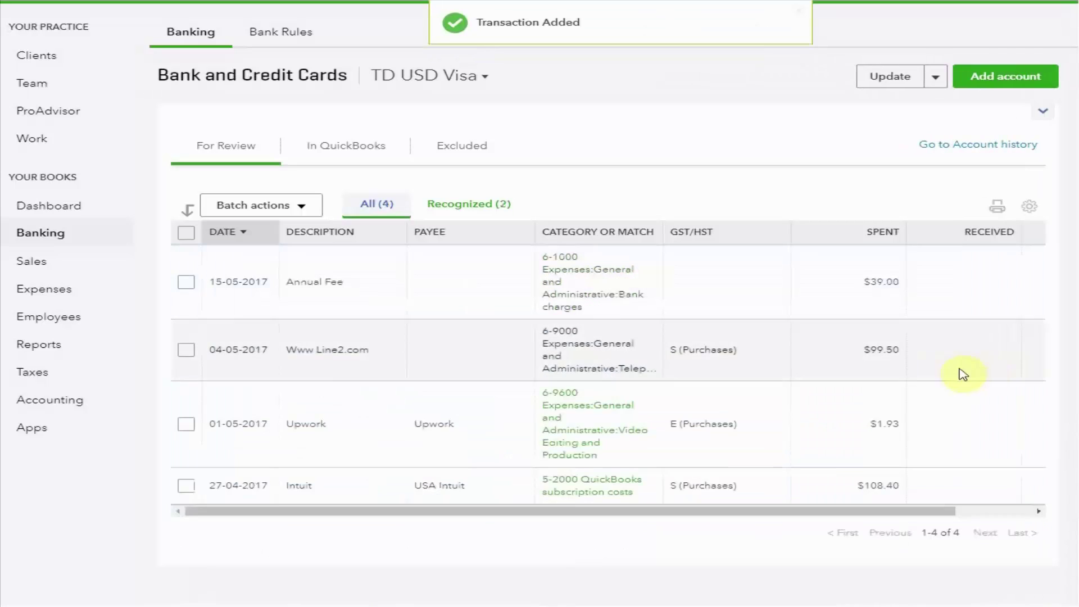
Add the Www Line2.com charge with its tax code changed from S to E (Purchases)
{"action": "left_click", "coordinate": [618, 356]}
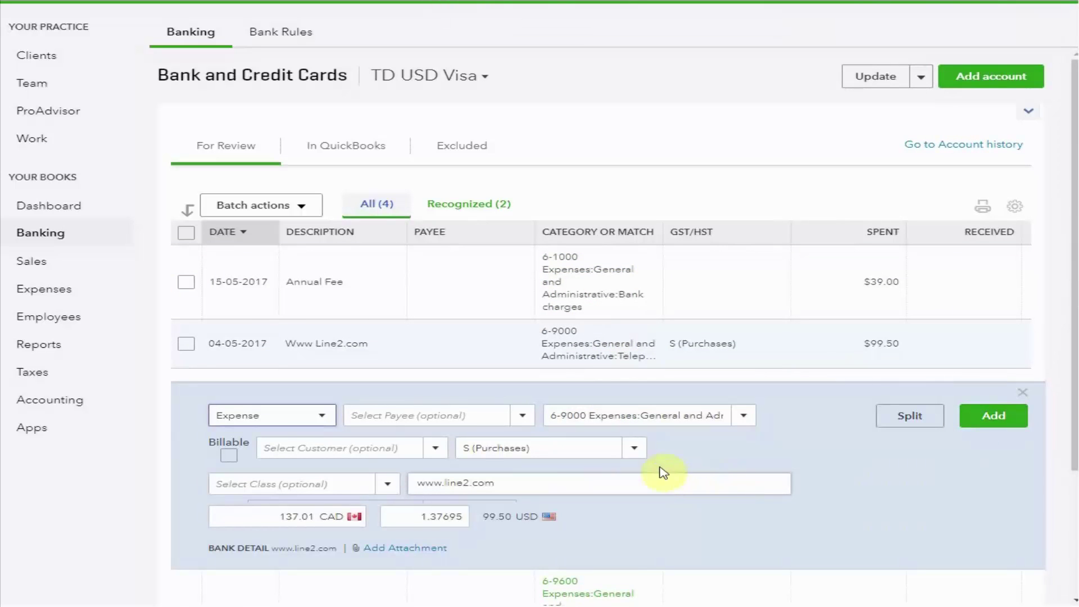
{"action": "left_click", "coordinate": [635, 449]}
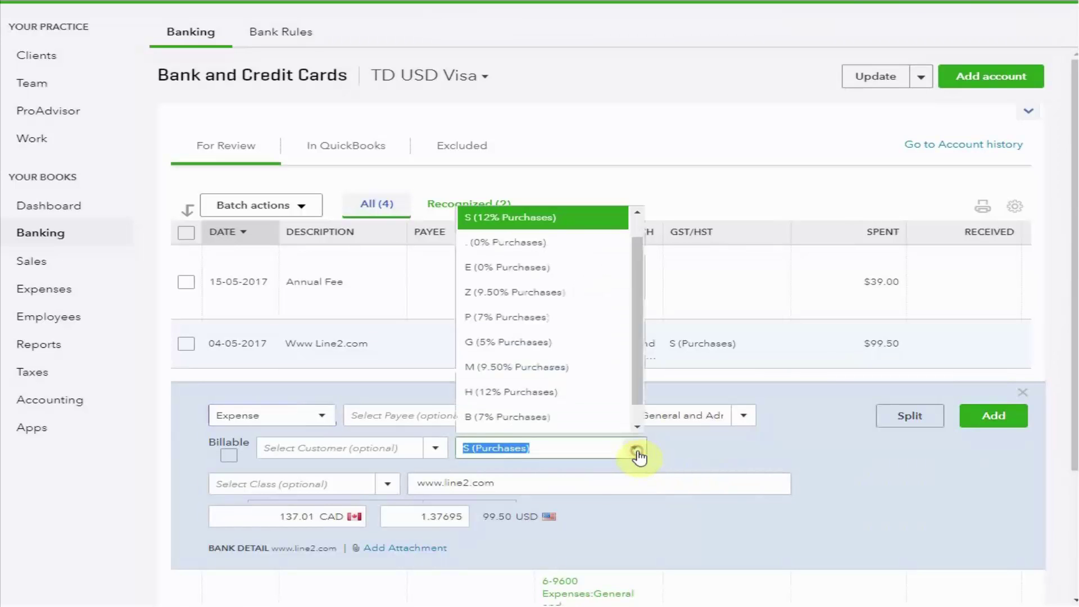
{"action": "left_click", "coordinate": [557, 268]}
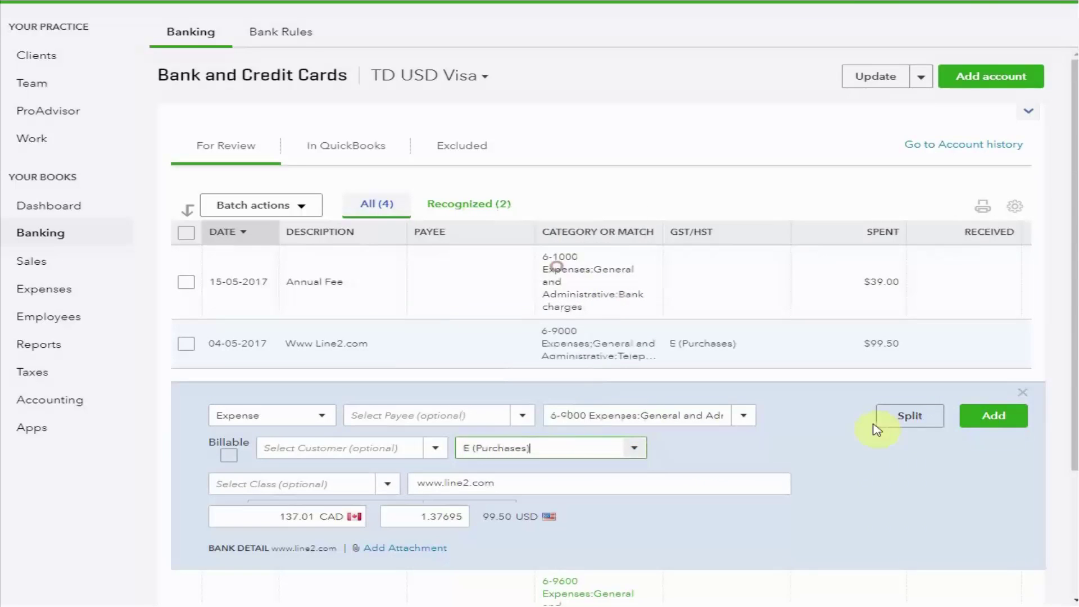
{"action": "left_click", "coordinate": [996, 419]}
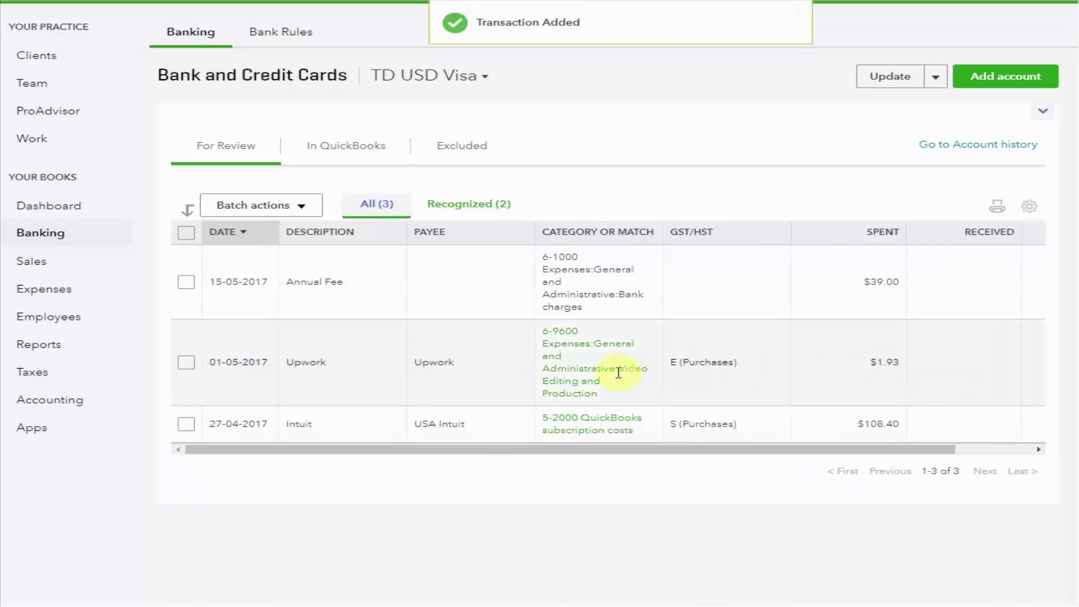
Add the 01-05-2017 Upwork charge and the Intuit charge, coding Intuit E (Purchases)
{"action": "left_click", "coordinate": [616, 374]}
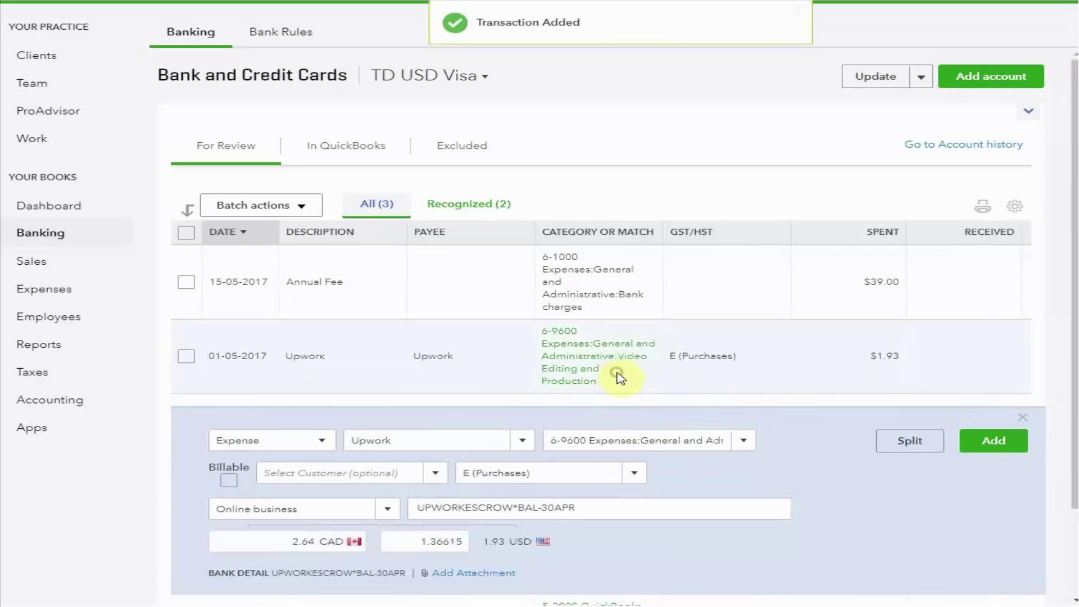
{"action": "left_click", "coordinate": [989, 443]}
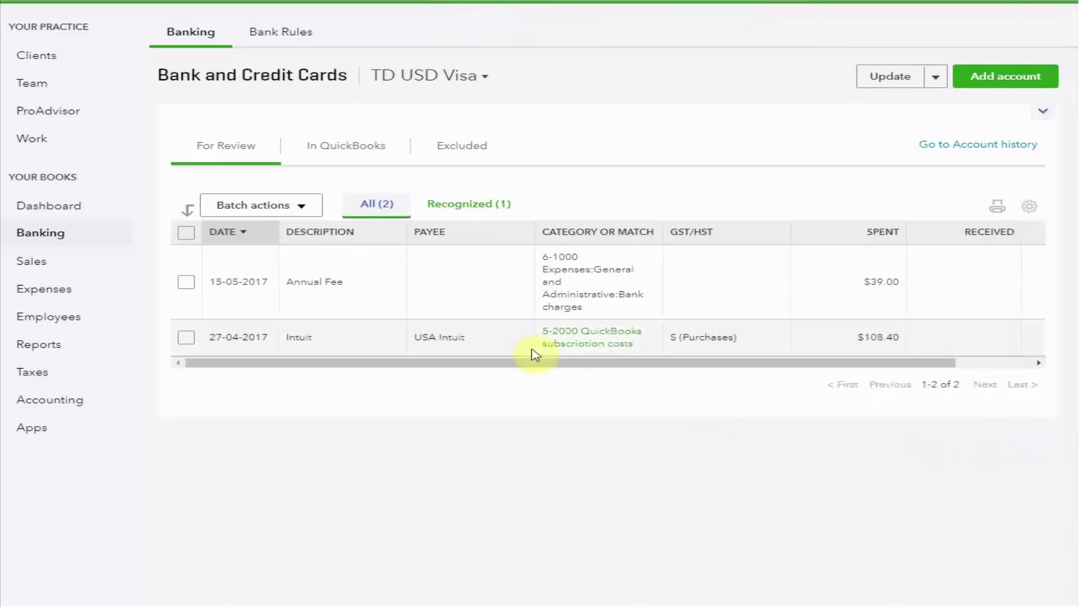
{"action": "left_click", "coordinate": [624, 342]}
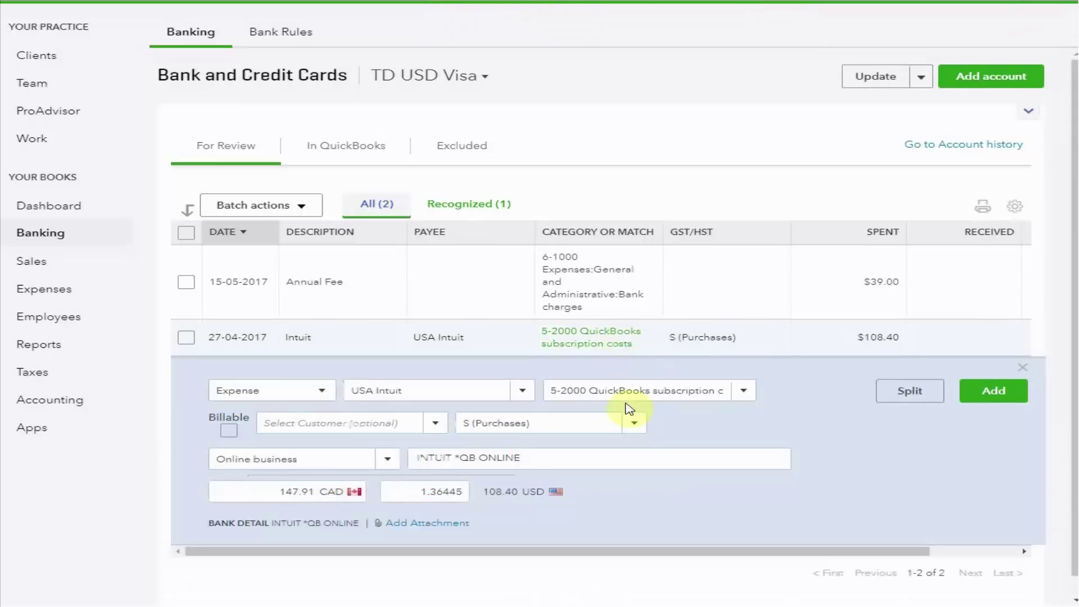
{"action": "left_click", "coordinate": [635, 425]}
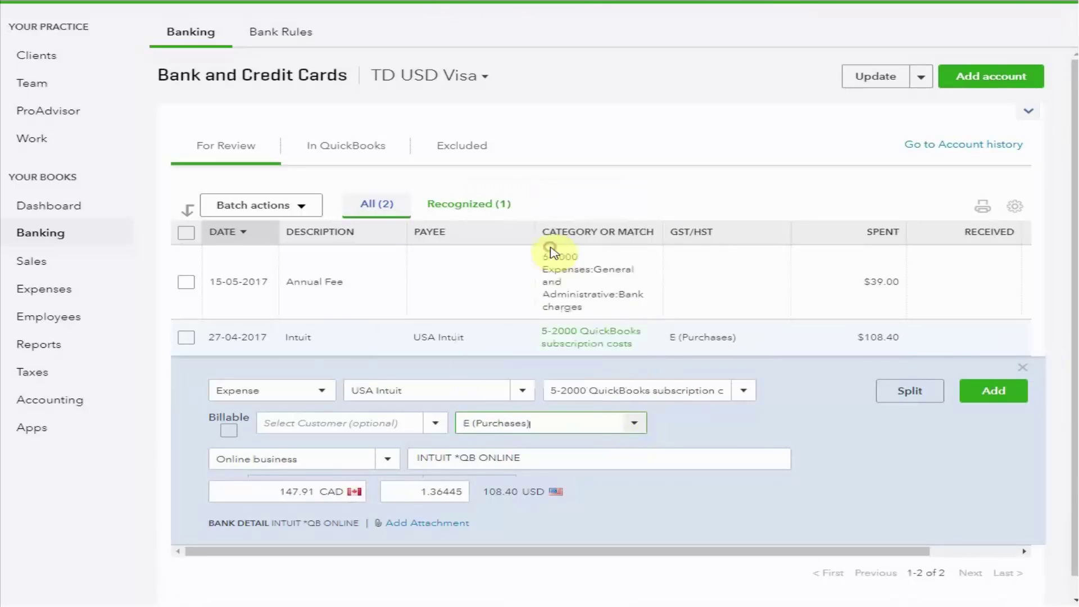
{"action": "left_click", "coordinate": [990, 391]}
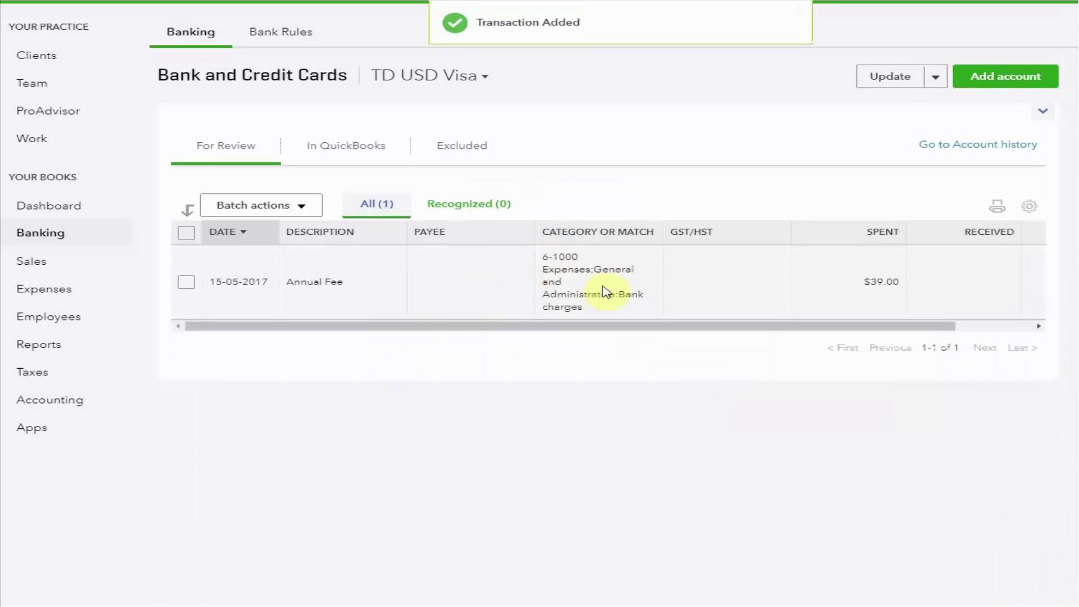
Add the Annual Fee charge with E (Purchases), set as the Bank charges default
{"action": "left_click", "coordinate": [604, 292]}
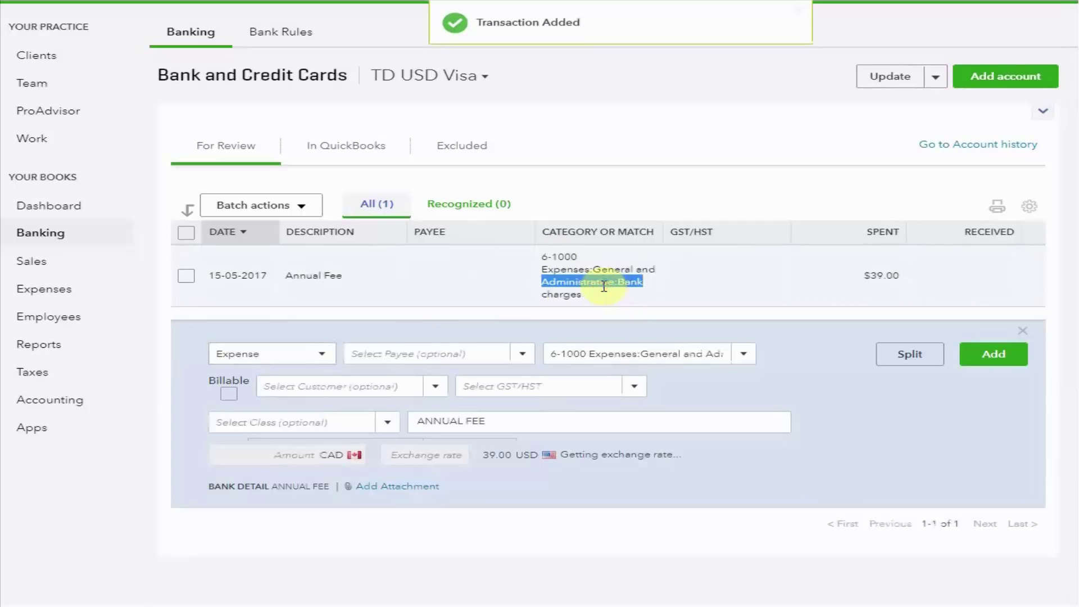
{"action": "left_click", "coordinate": [630, 387]}
{"action": "left_click", "coordinate": [549, 231]}
{"action": "left_click", "coordinate": [995, 356]}
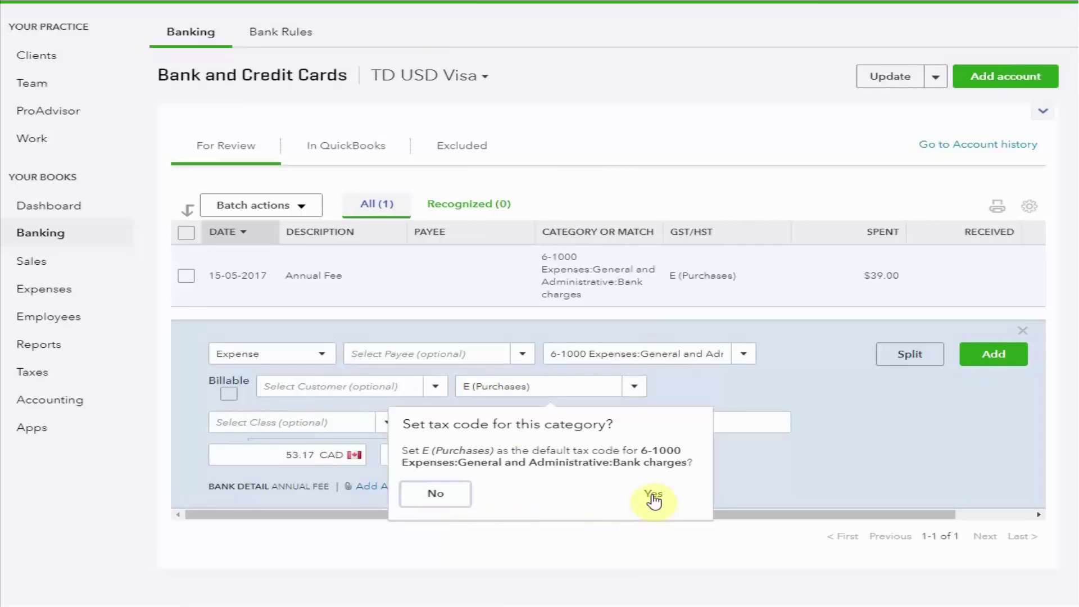
{"action": "left_click", "coordinate": [654, 498]}
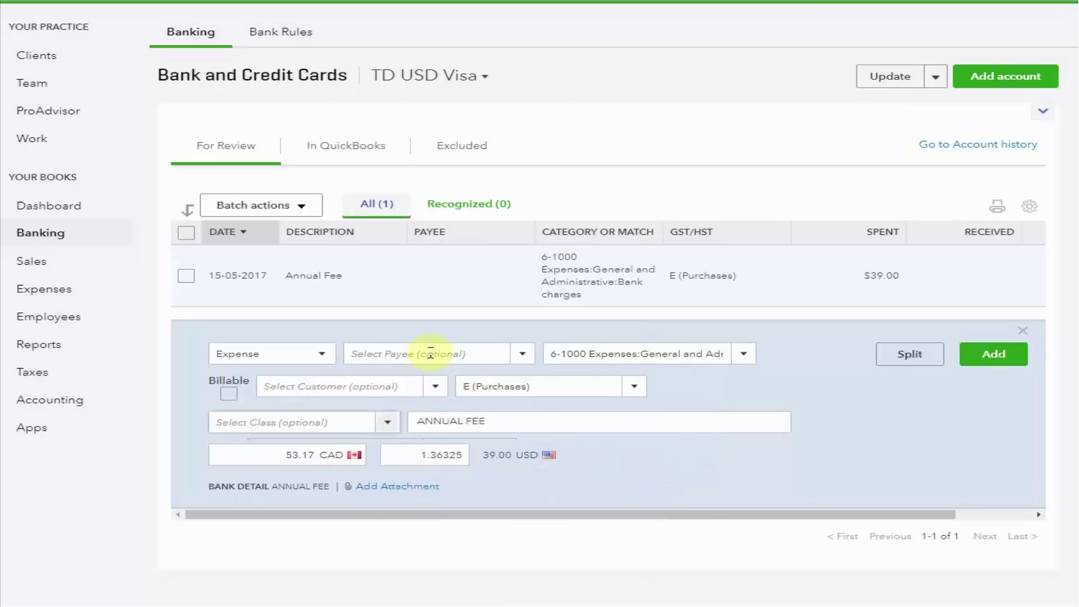
{"action": "left_click", "coordinate": [992, 358]}
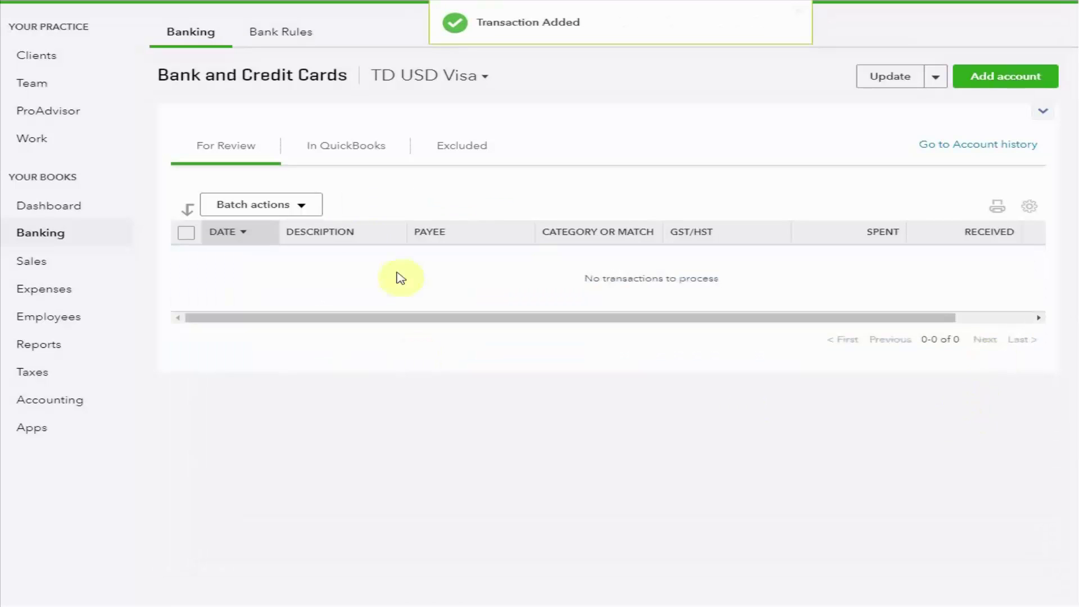
Show the In QuickBooks list to review the 12 recorded TD USD Visa transactions
{"action": "left_click", "coordinate": [367, 156]}
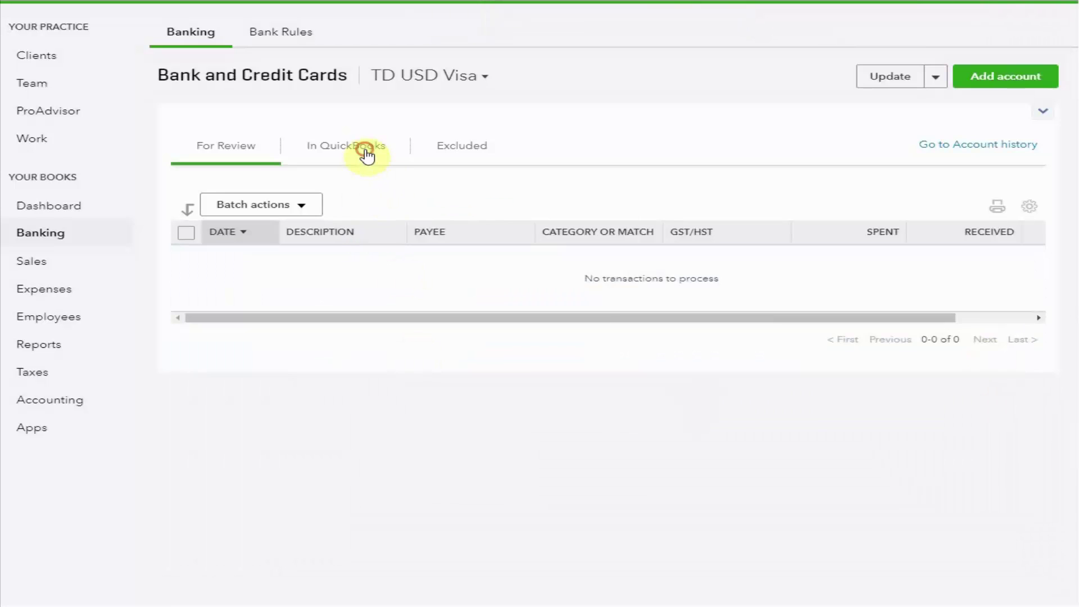
{"action": "scroll", "coordinate": [479, 319], "scroll_direction": "down", "scroll_amount": 2}
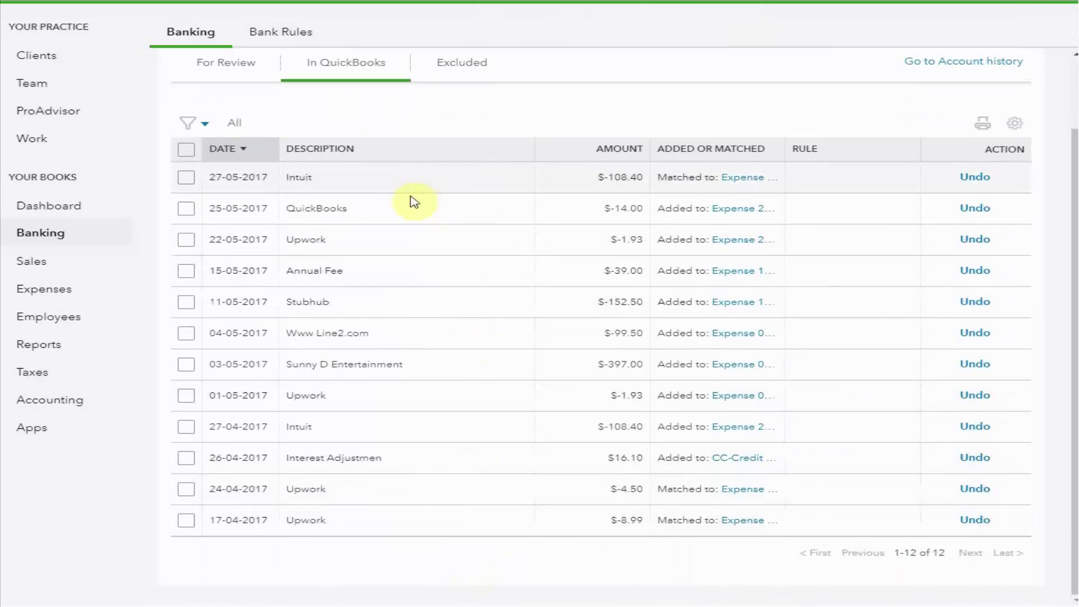
{"action": "scroll", "coordinate": [353, 544], "scroll_direction": "up", "scroll_amount": 2}
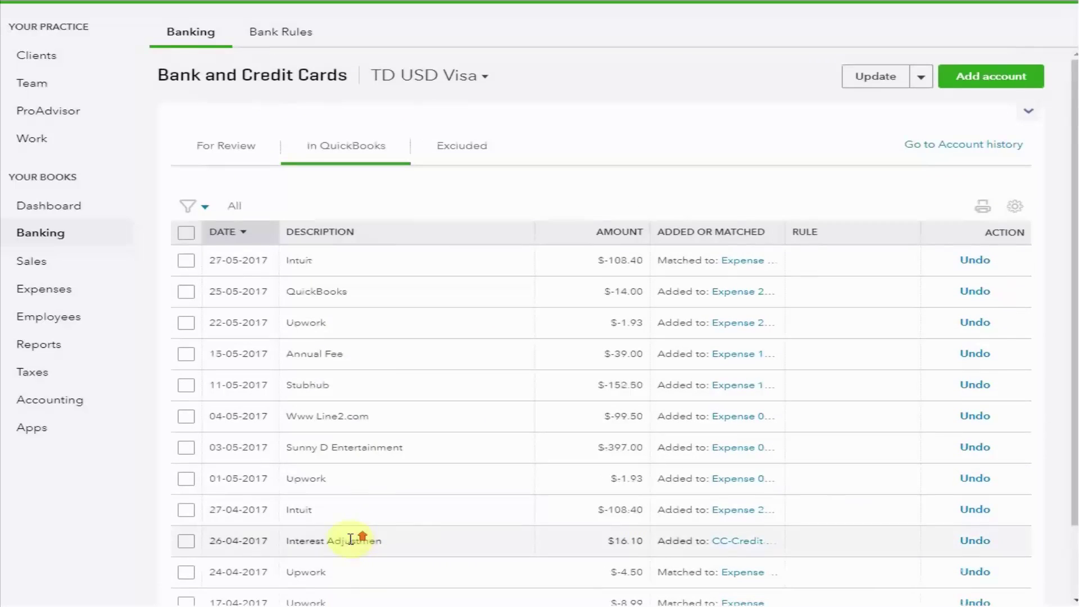